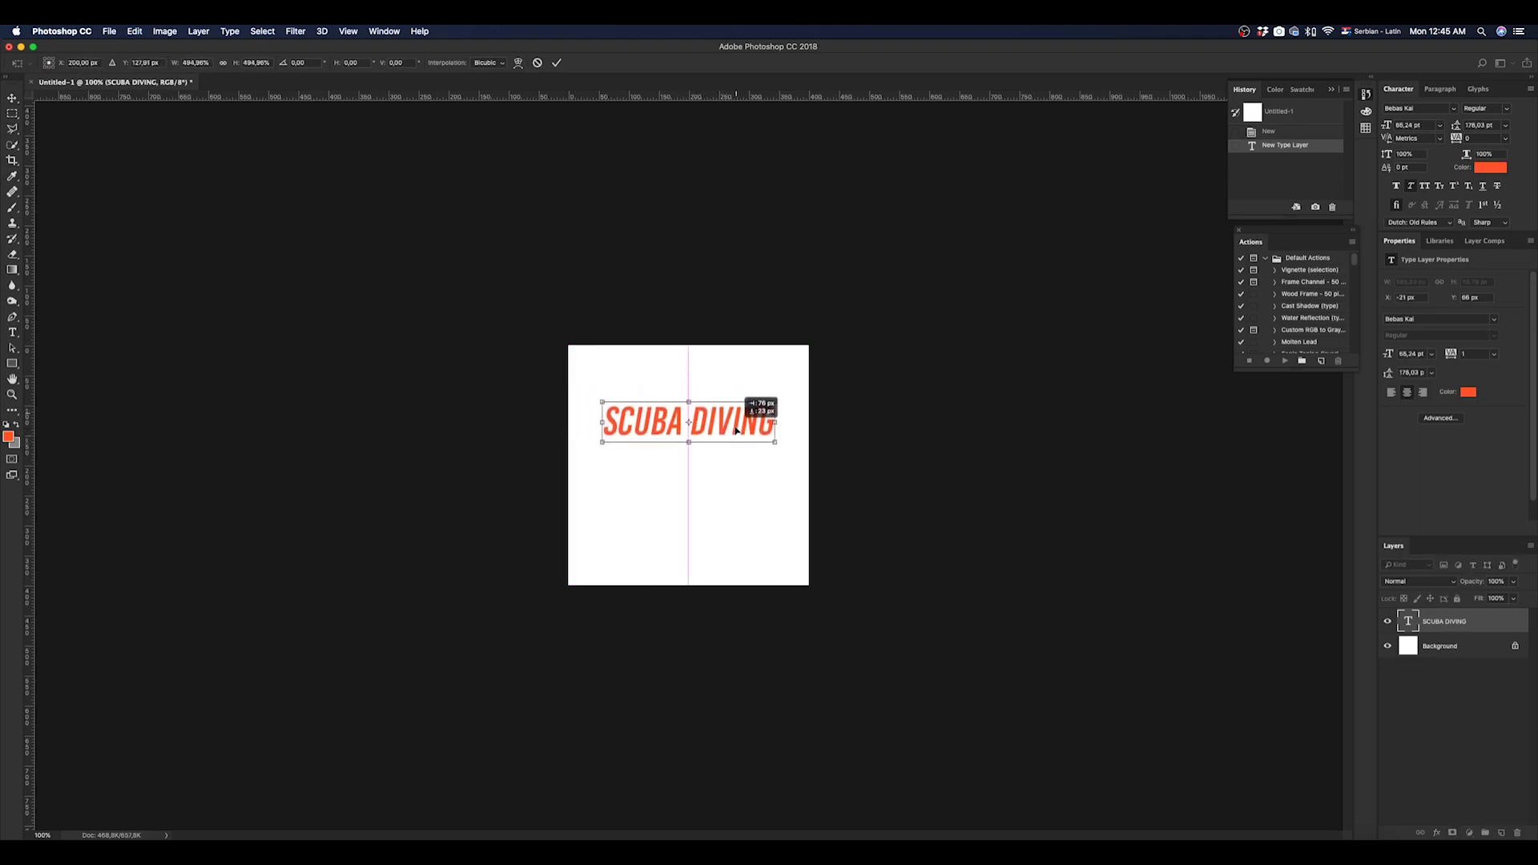
Step: Apply the SCUBA DIVING text's placement and draw a thin bar about 289 × 7 px directly beneath it
key("Return")
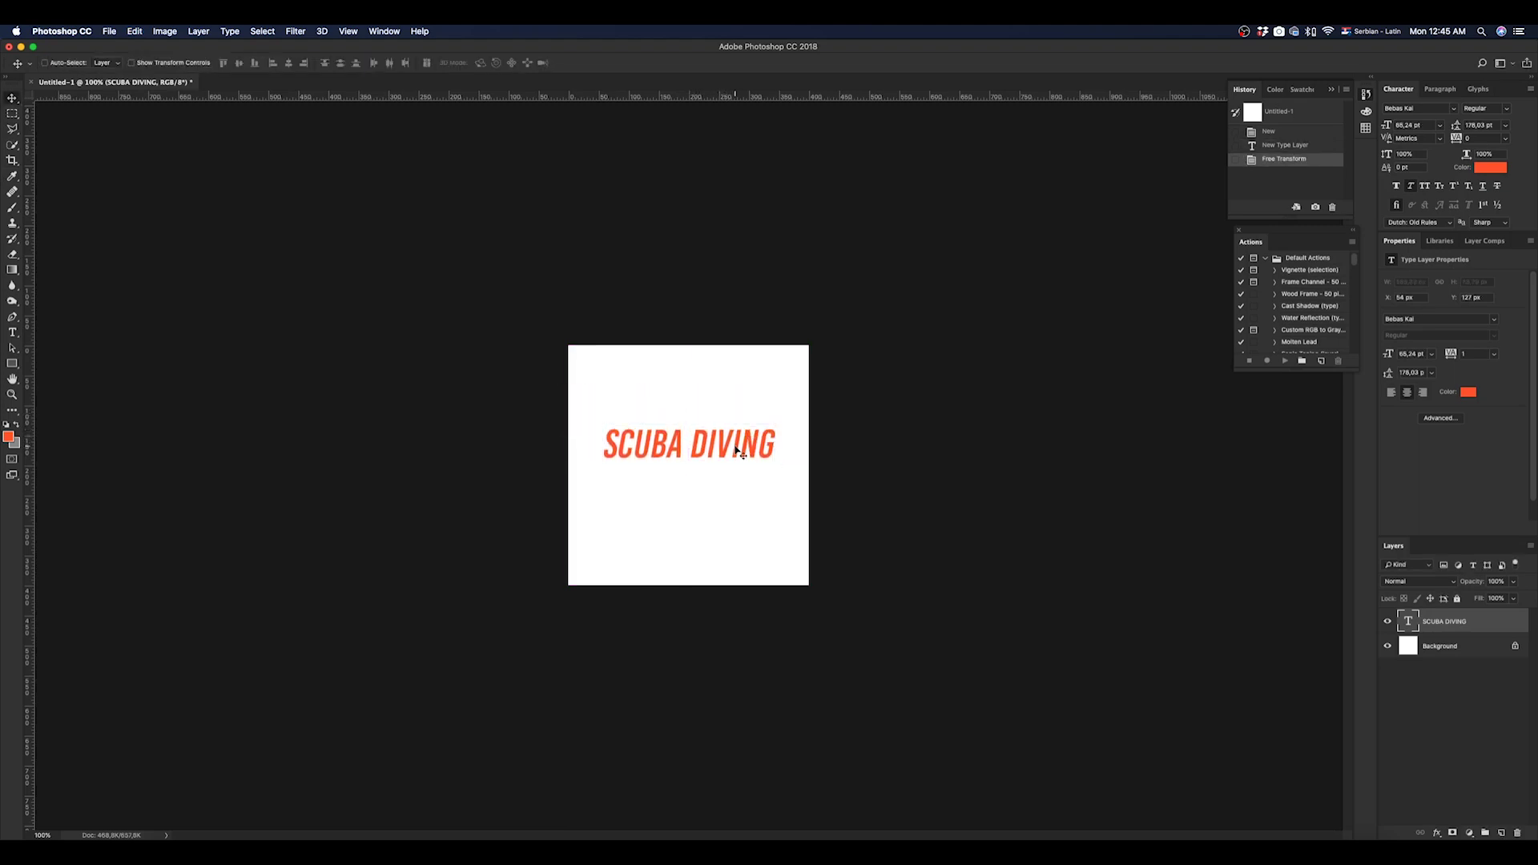
left_click(13, 365)
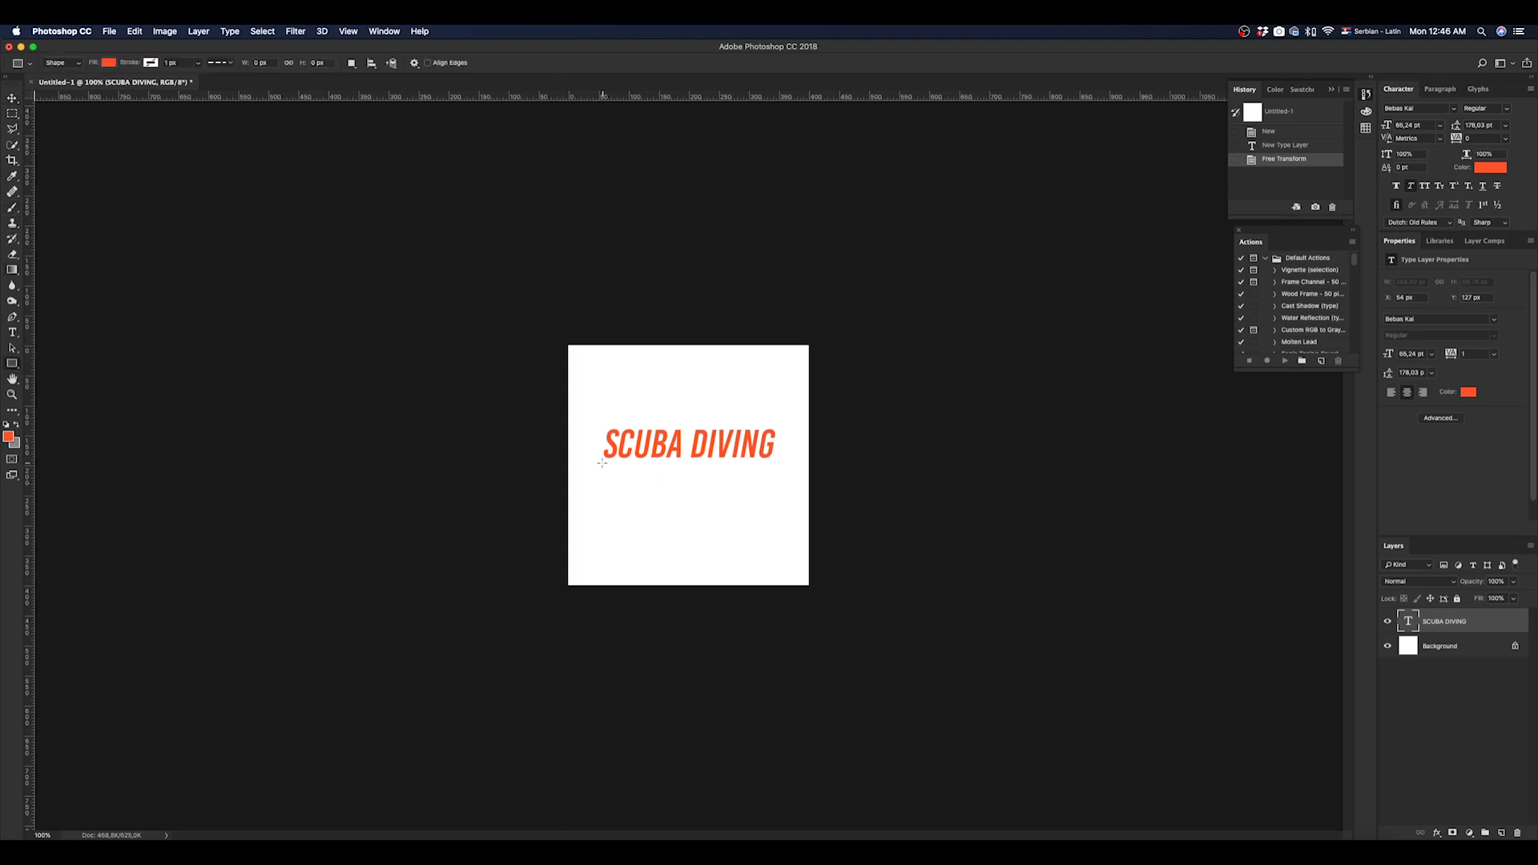
left_click_drag(602, 462, 775, 467)
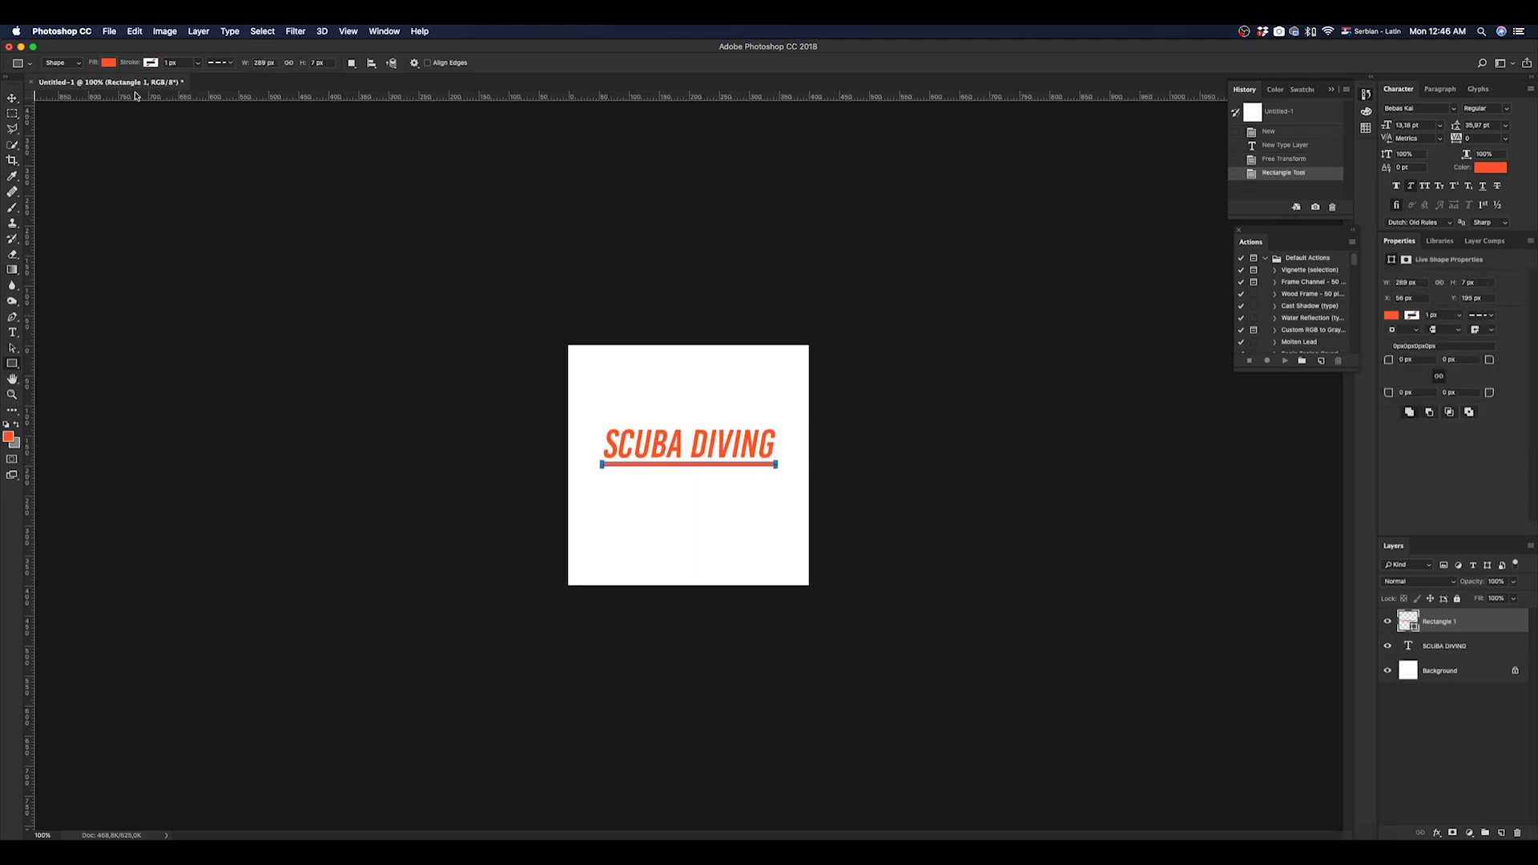
Step: Change the fill color of the bar under SCUBA DIVING to near-black
left_click(110, 62)
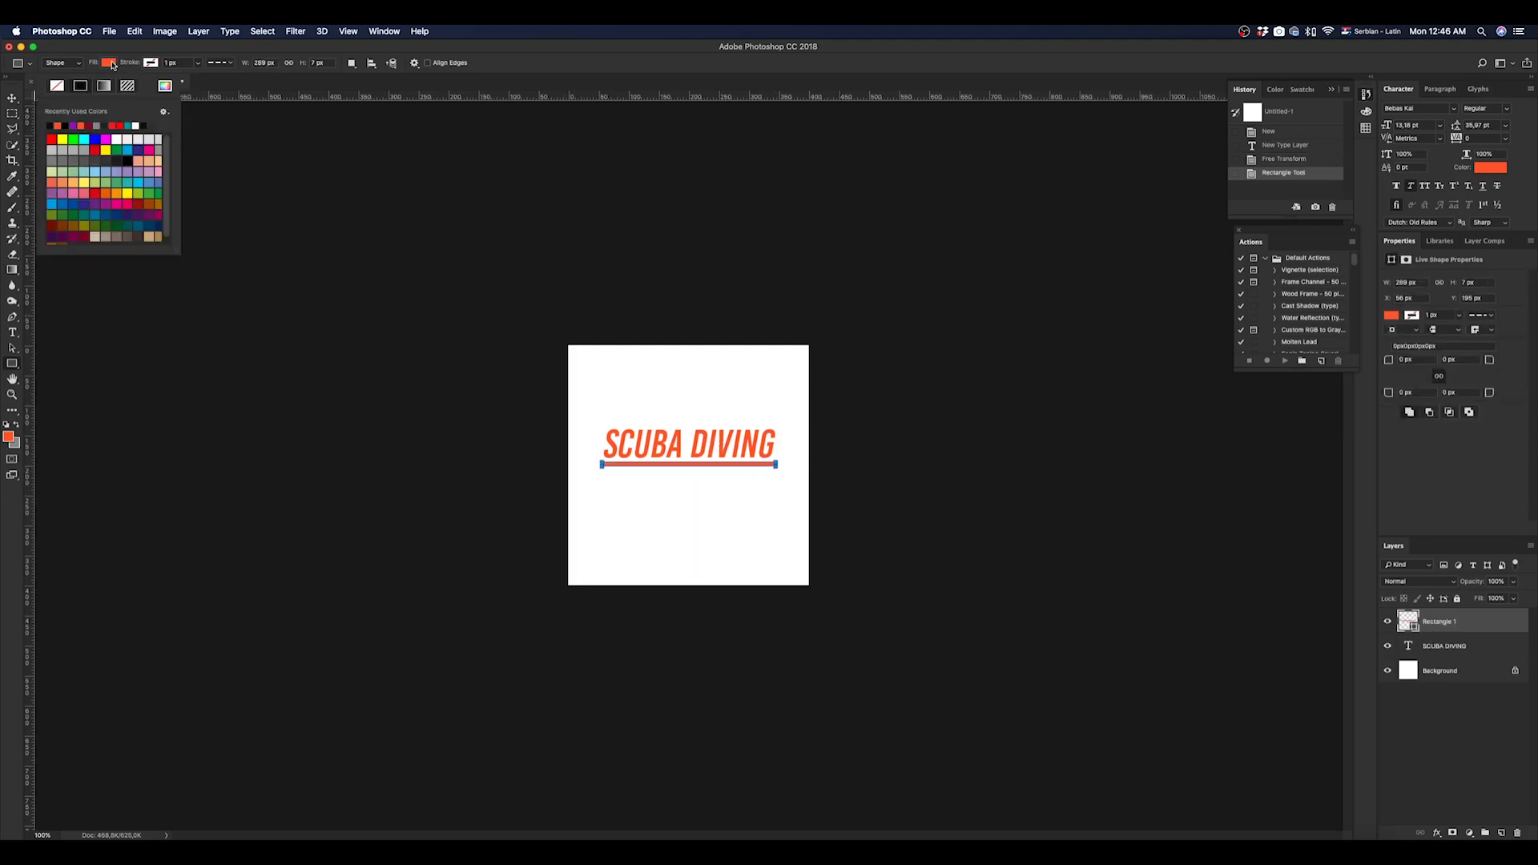
left_click(104, 157)
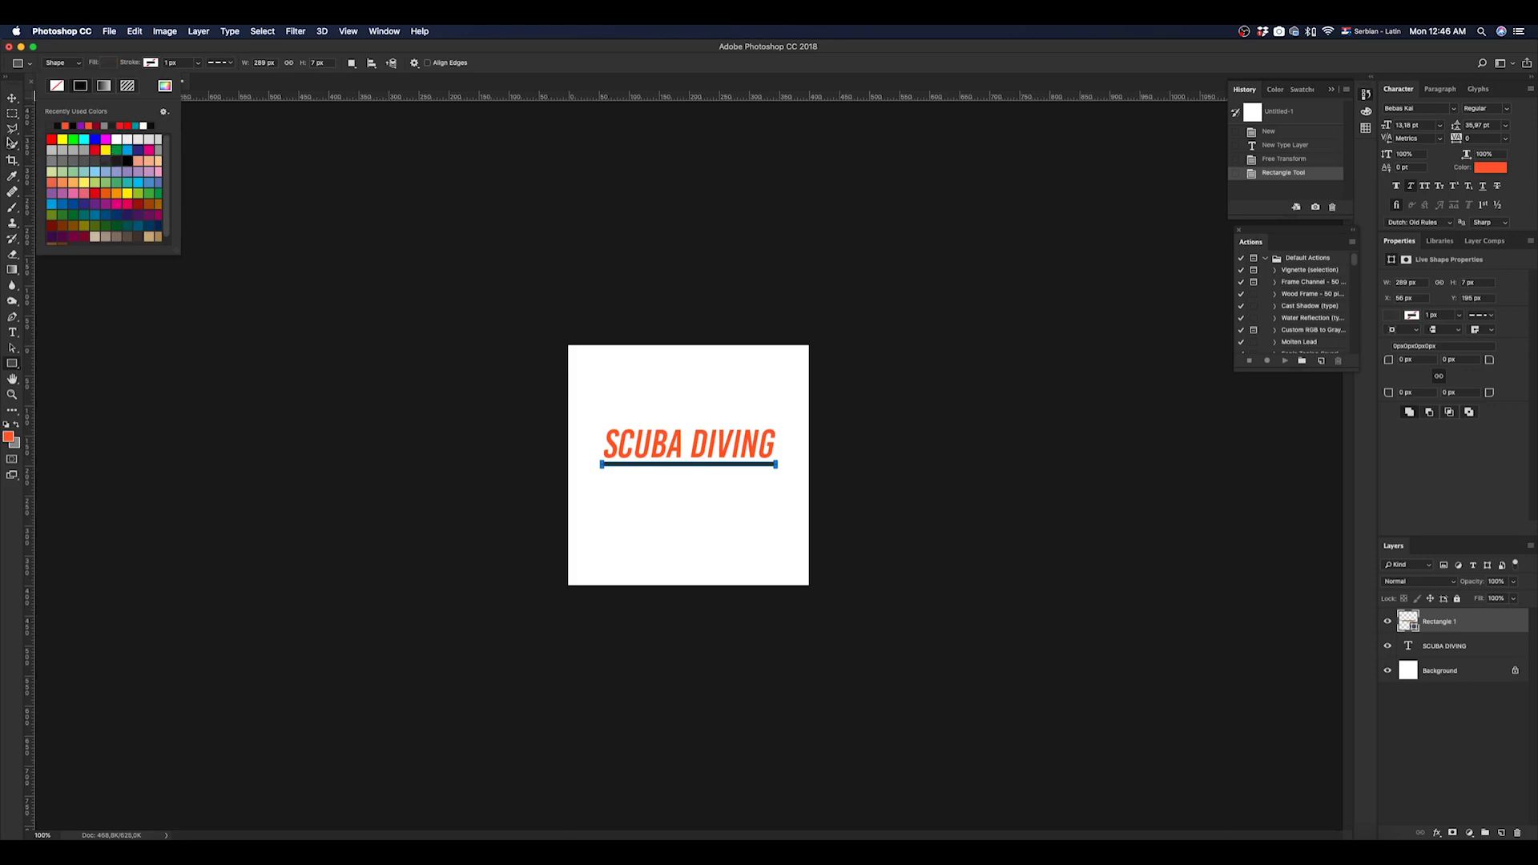
left_click(10, 100)
Step: Set the text color to a dark teal green for a new line of text
left_click(12, 331)
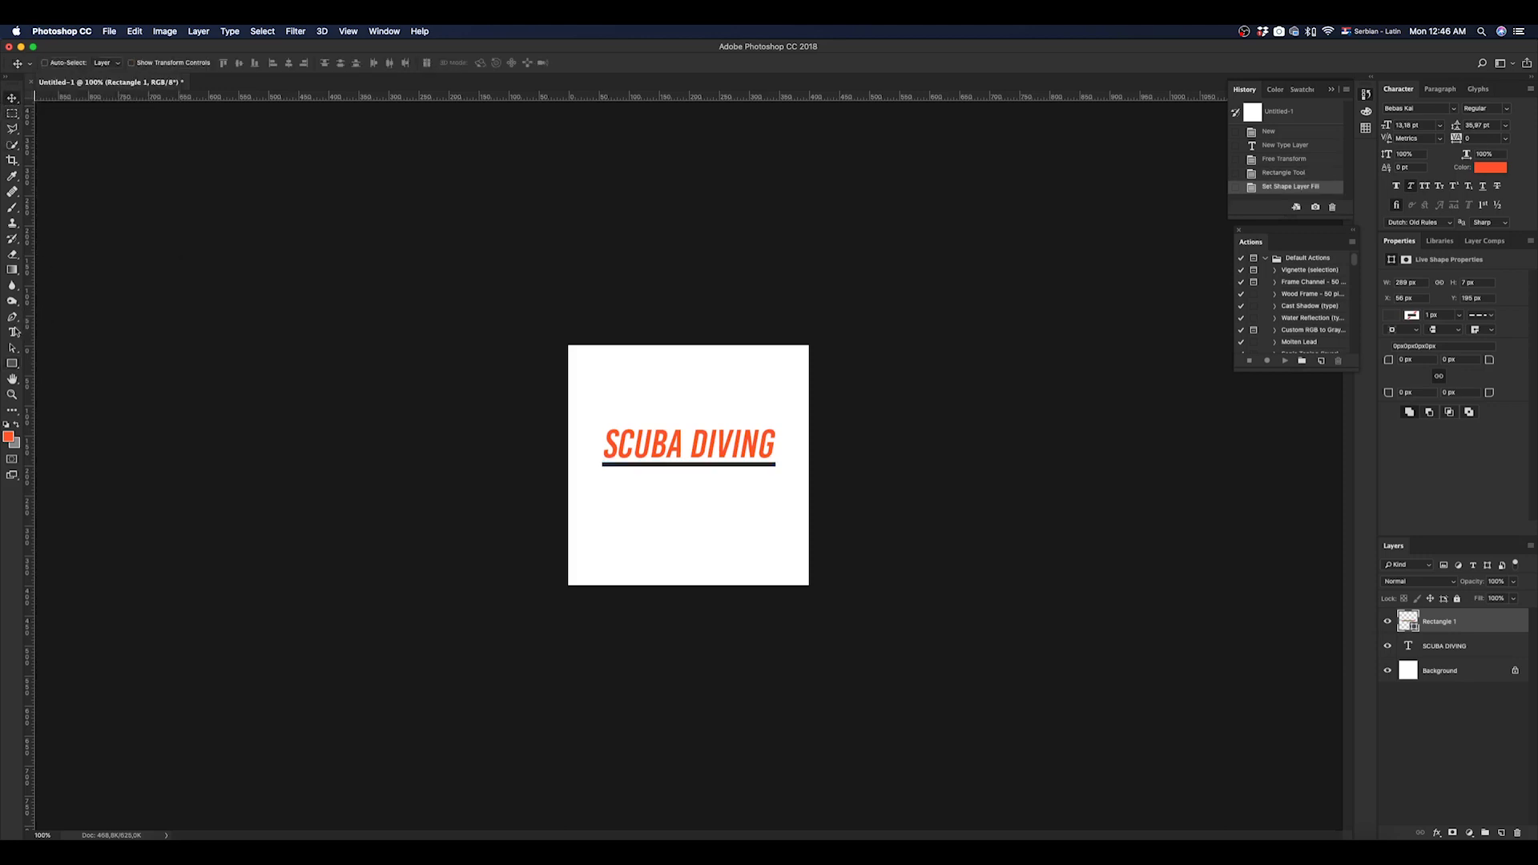
left_click(8, 436)
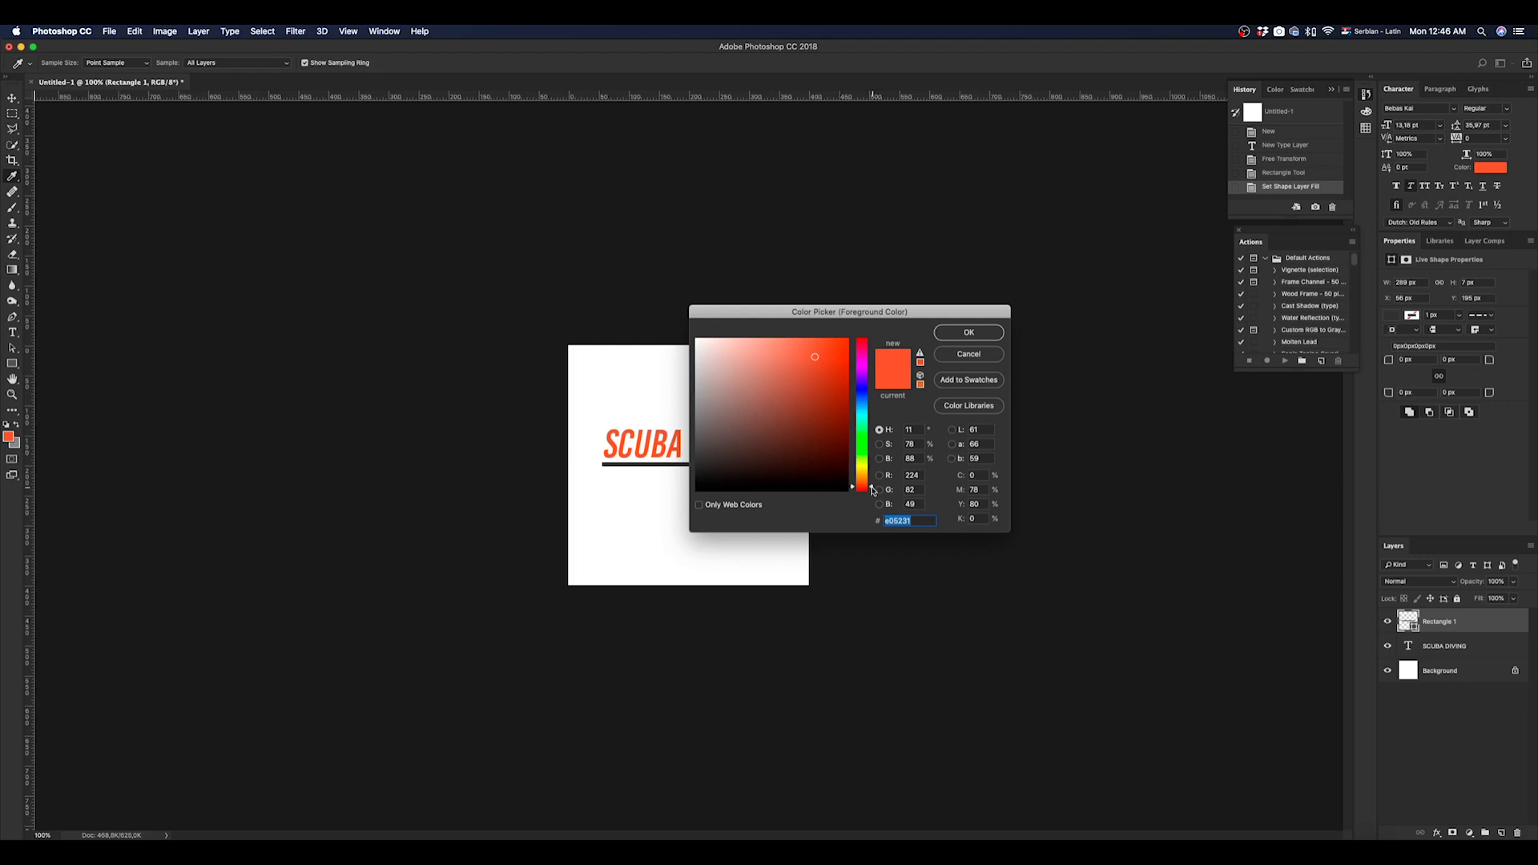
left_click_drag(873, 489, 875, 417)
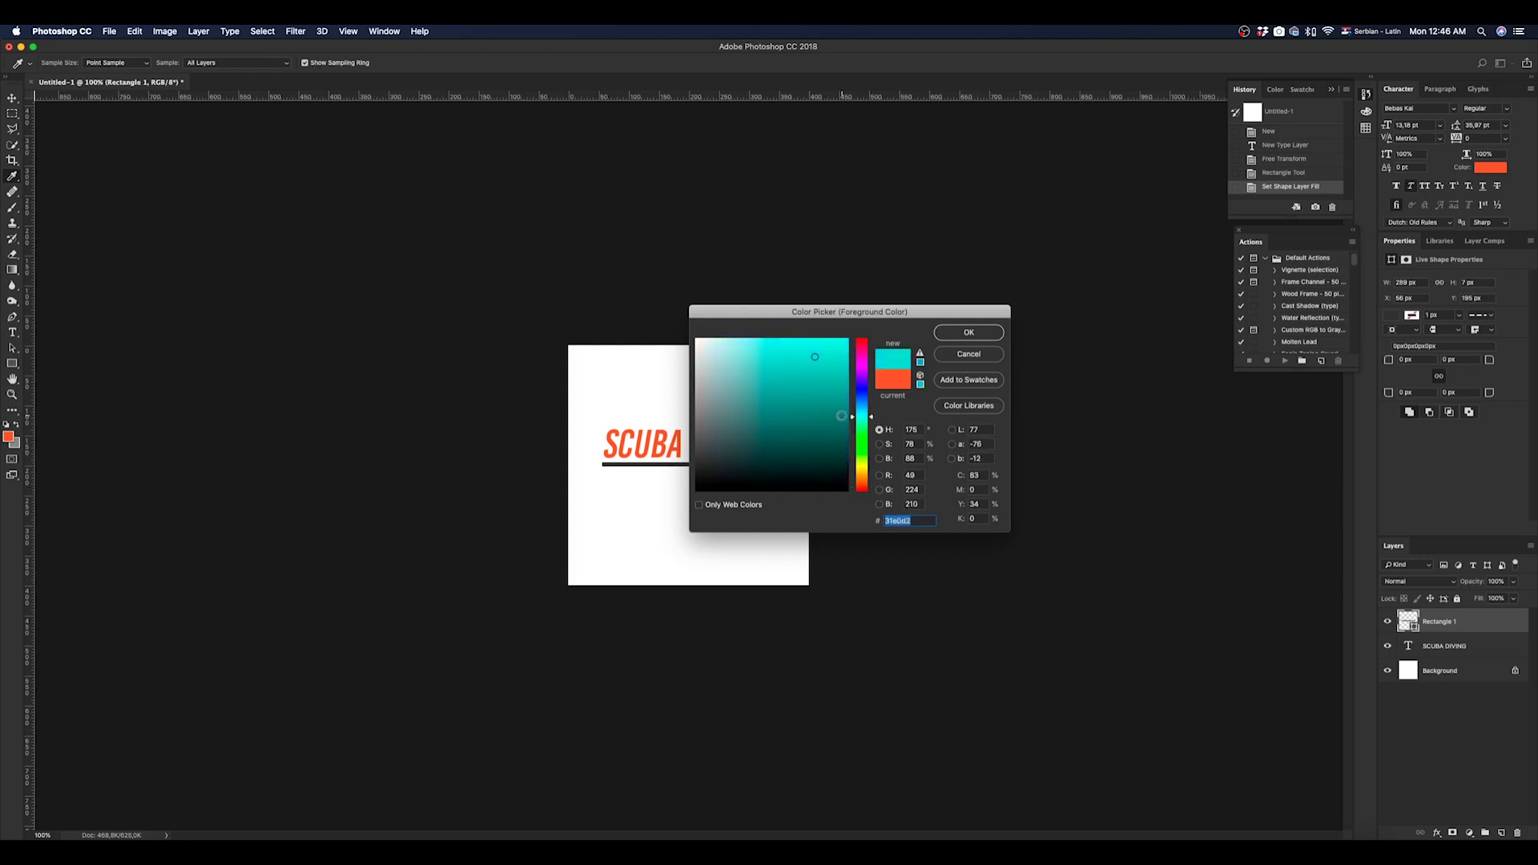
left_click(840, 416)
left_click(835, 415)
left_click(969, 332)
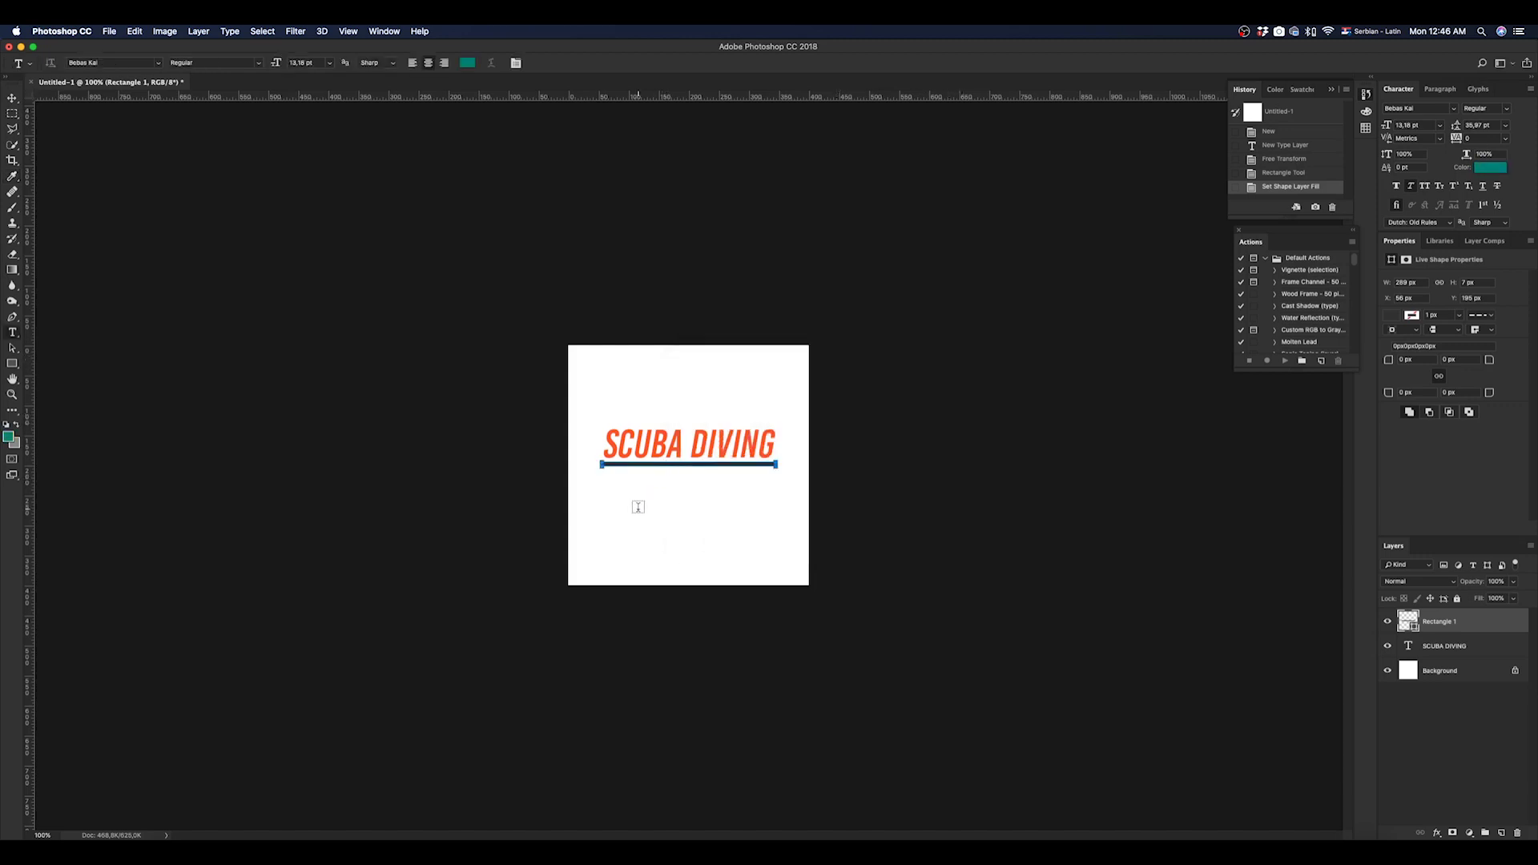
left_click(638, 507)
type("www")
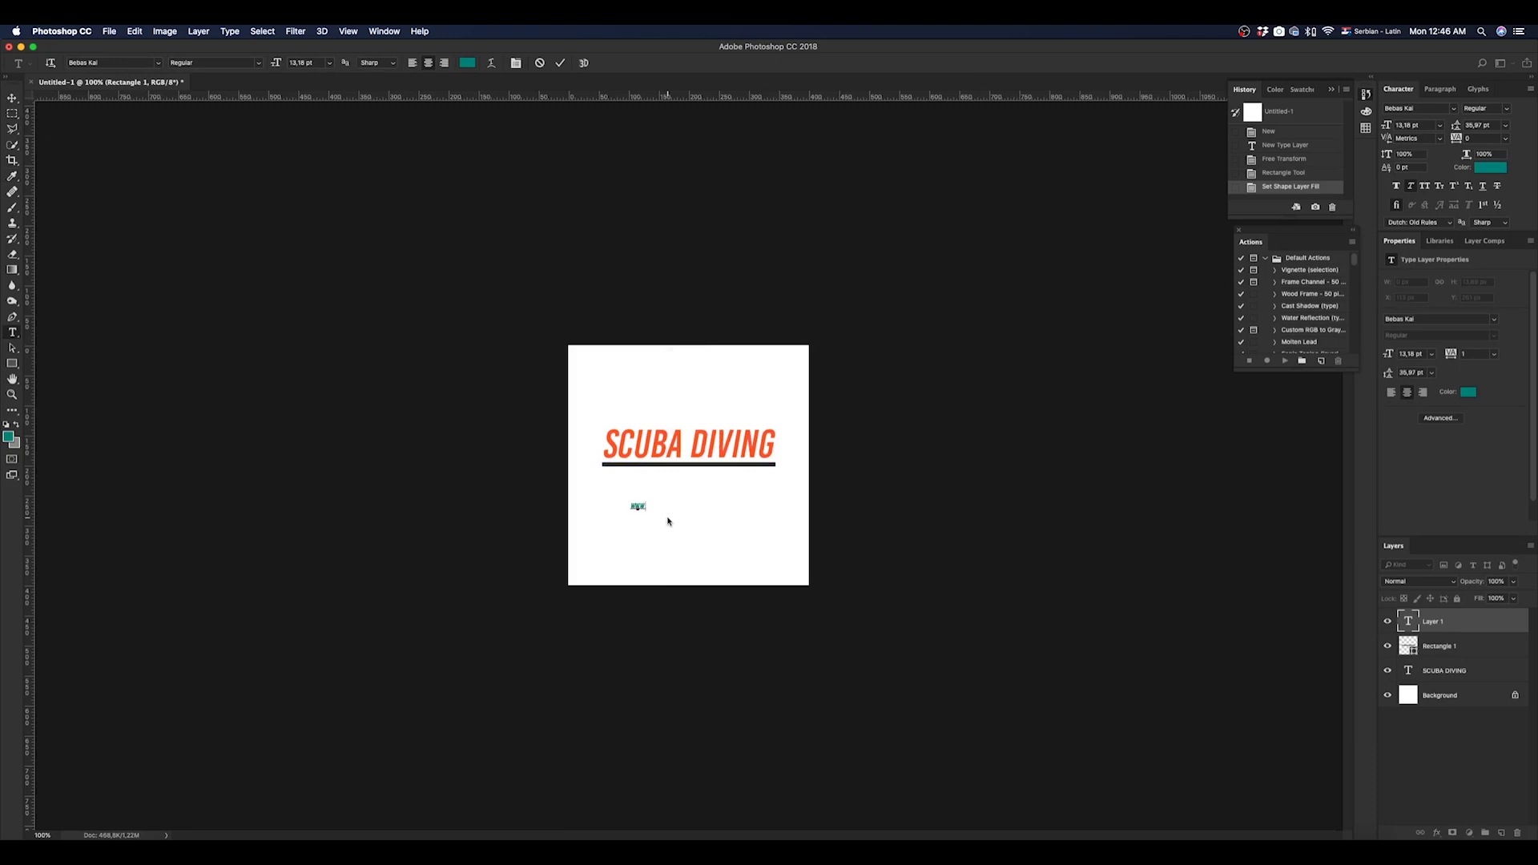
type(".yourwebsite.com")
left_click(13, 98)
Step: Set the website text's size to 24 pt and move it centered just beneath the bar
left_click(13, 335)
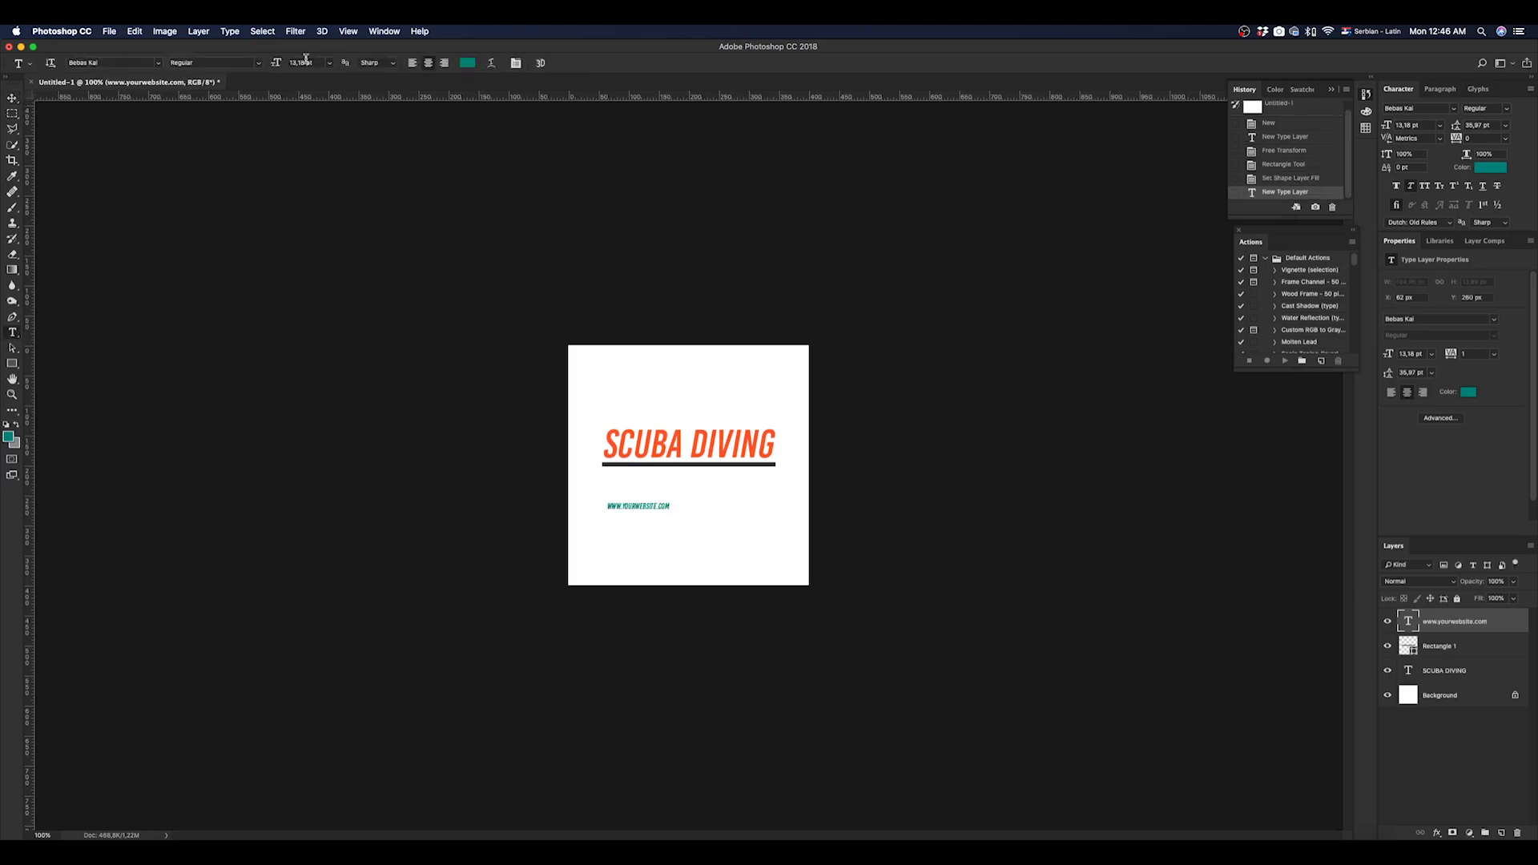
left_click(328, 64)
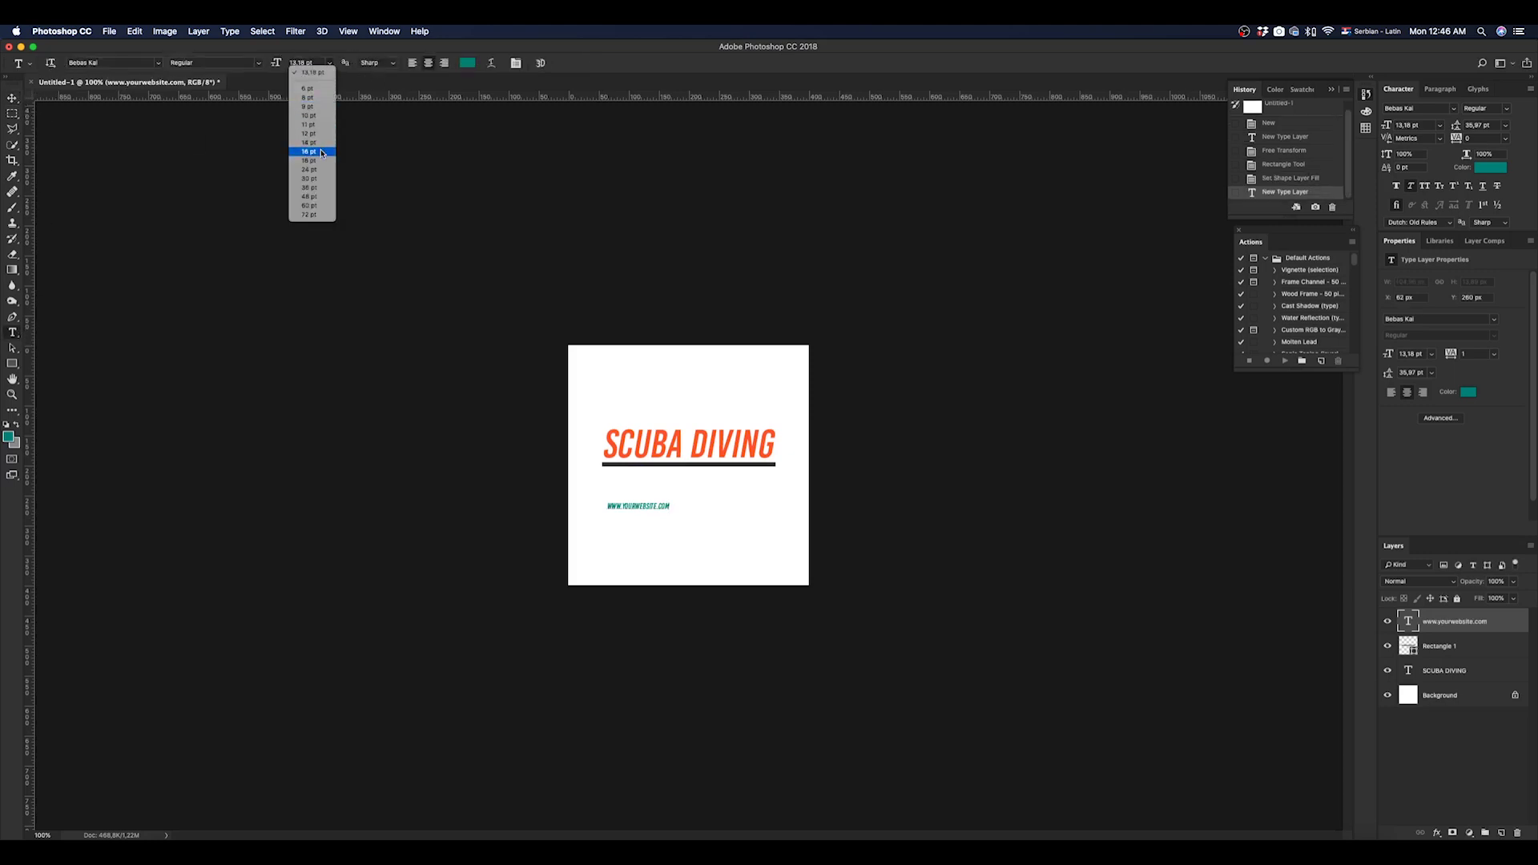
left_click(321, 170)
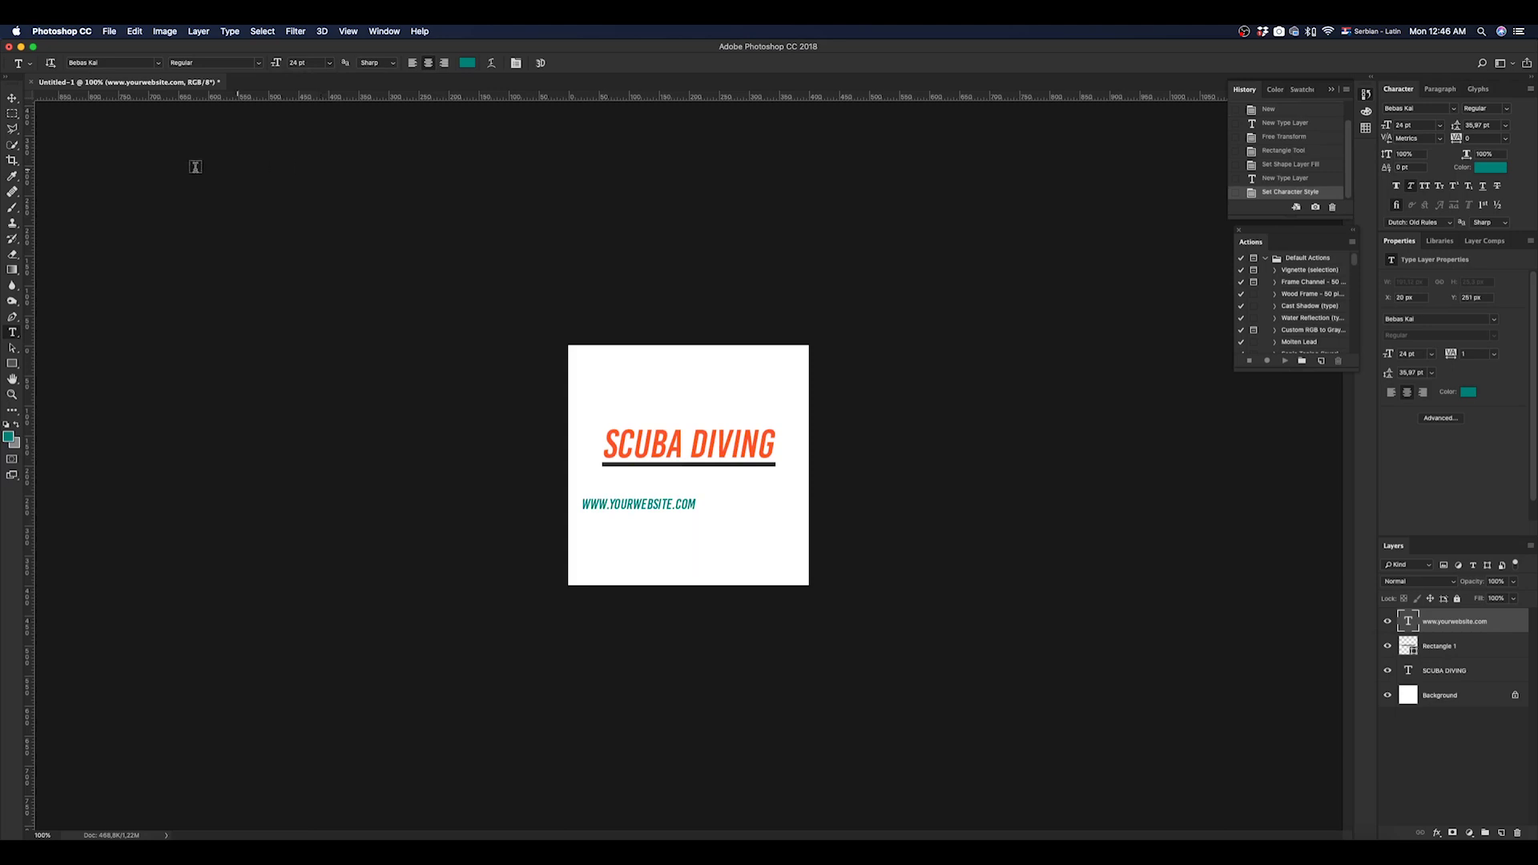
left_click(14, 99)
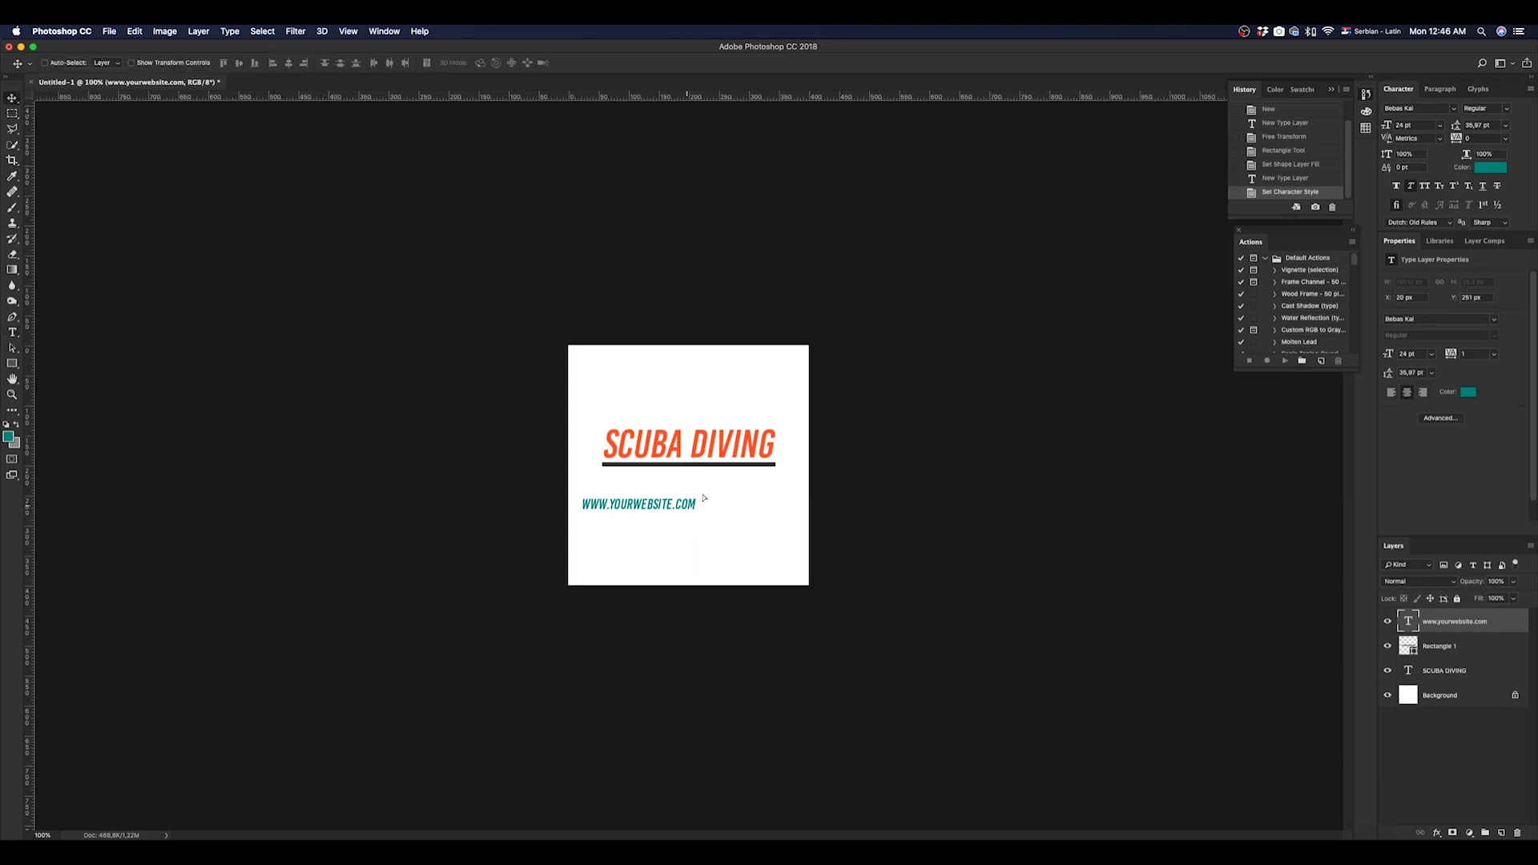
left_click_drag(686, 514, 736, 487)
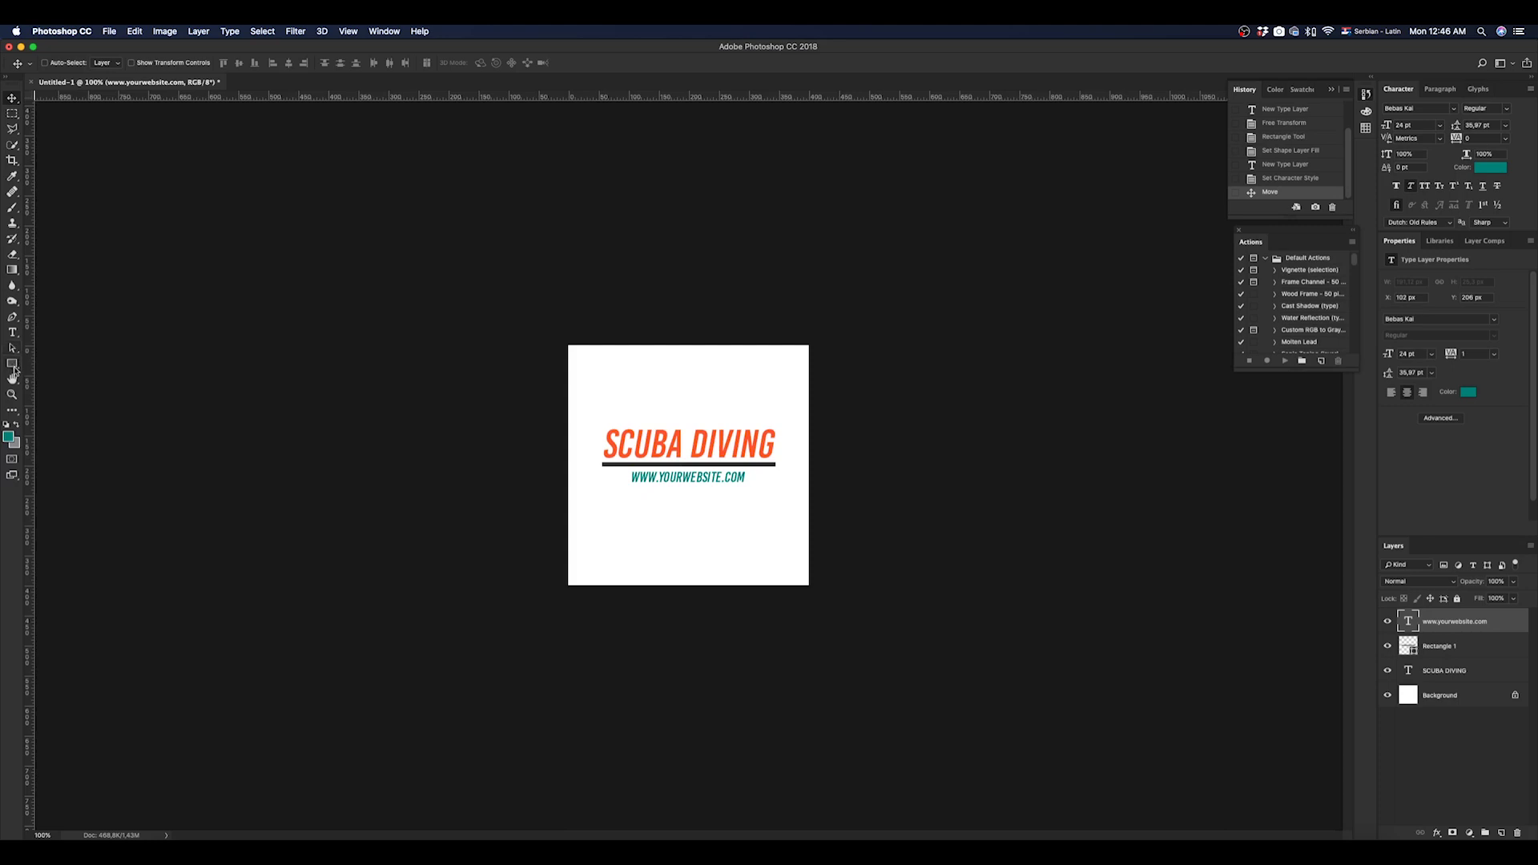
left_click(12, 160)
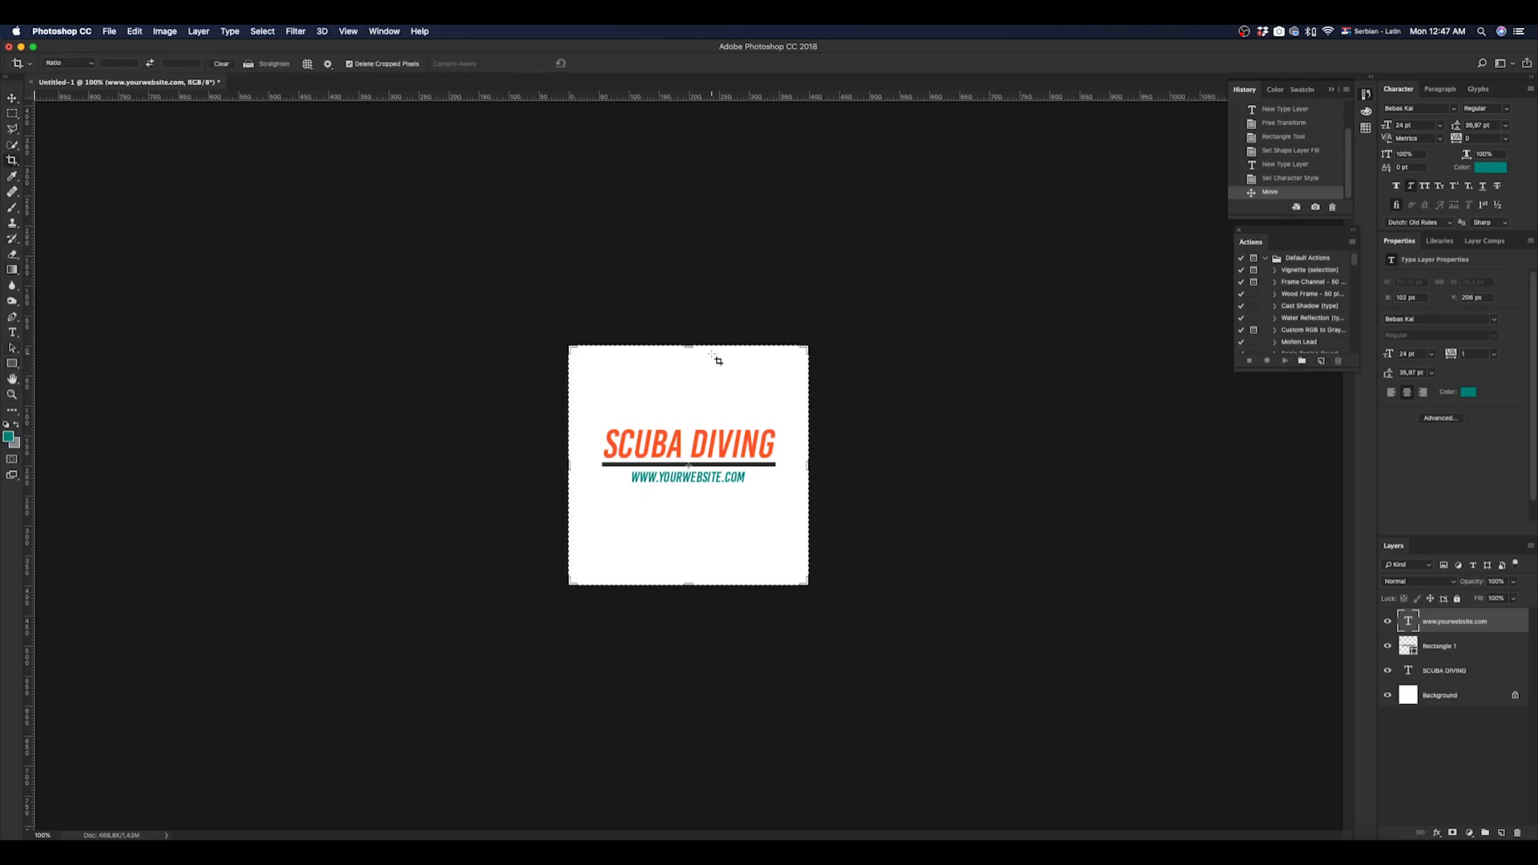
left_click_drag(686, 346, 690, 387)
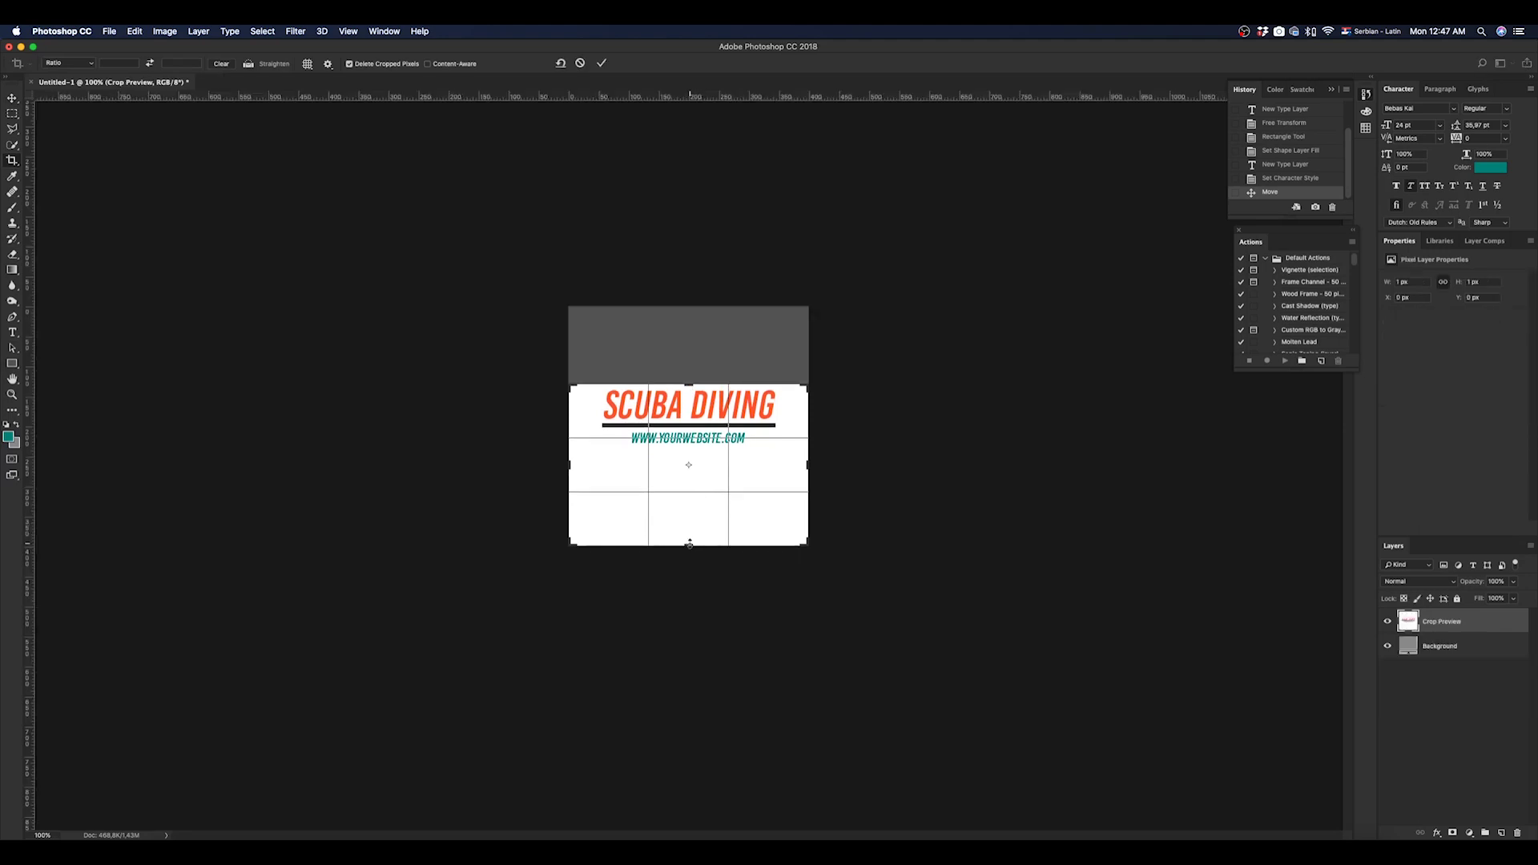
left_click_drag(689, 547, 692, 496)
key("super+r")
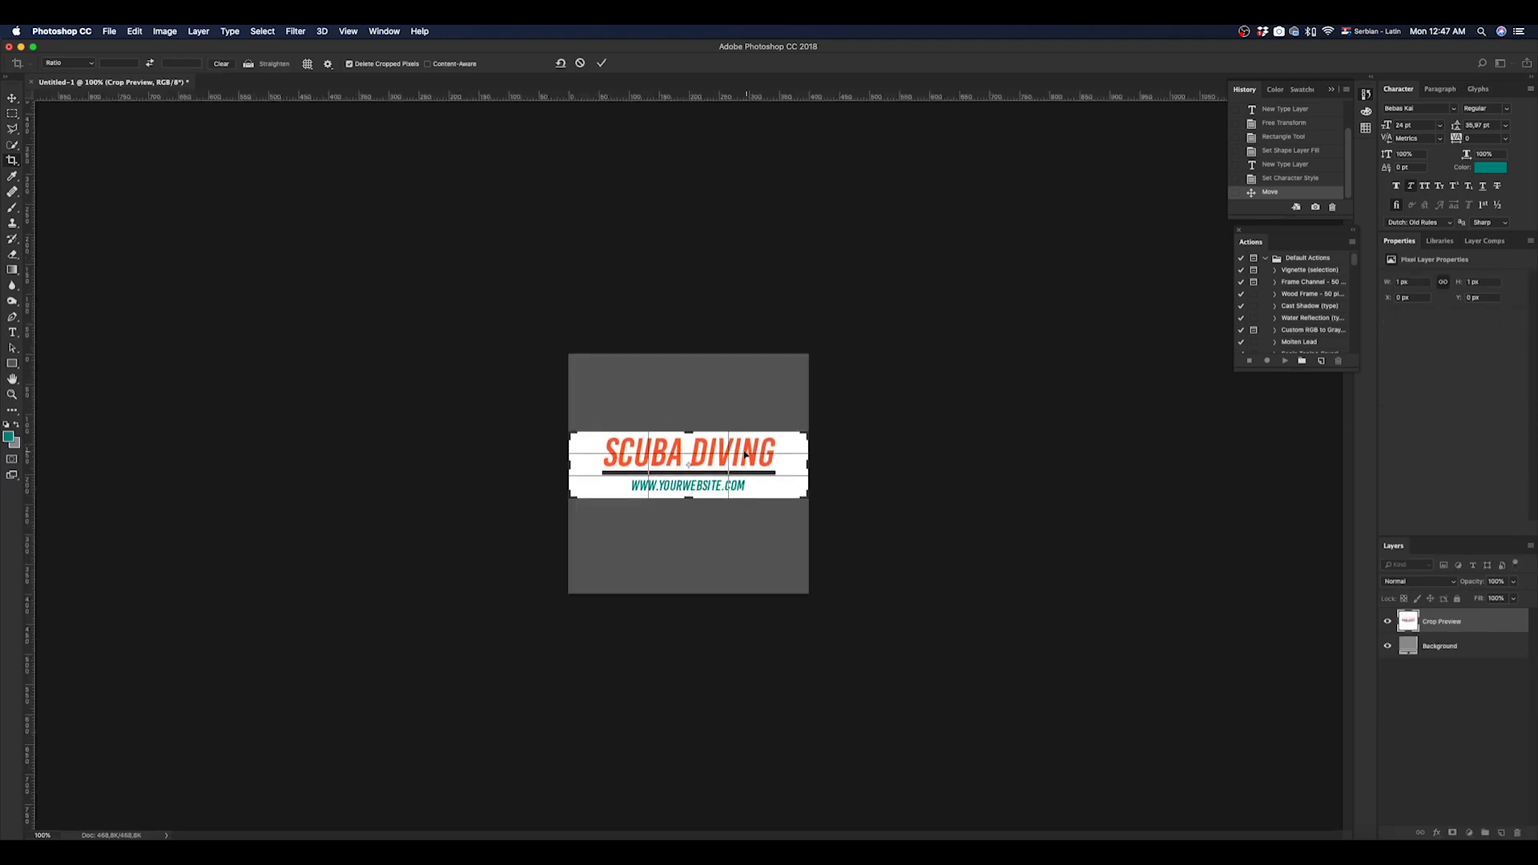
key("super+z")
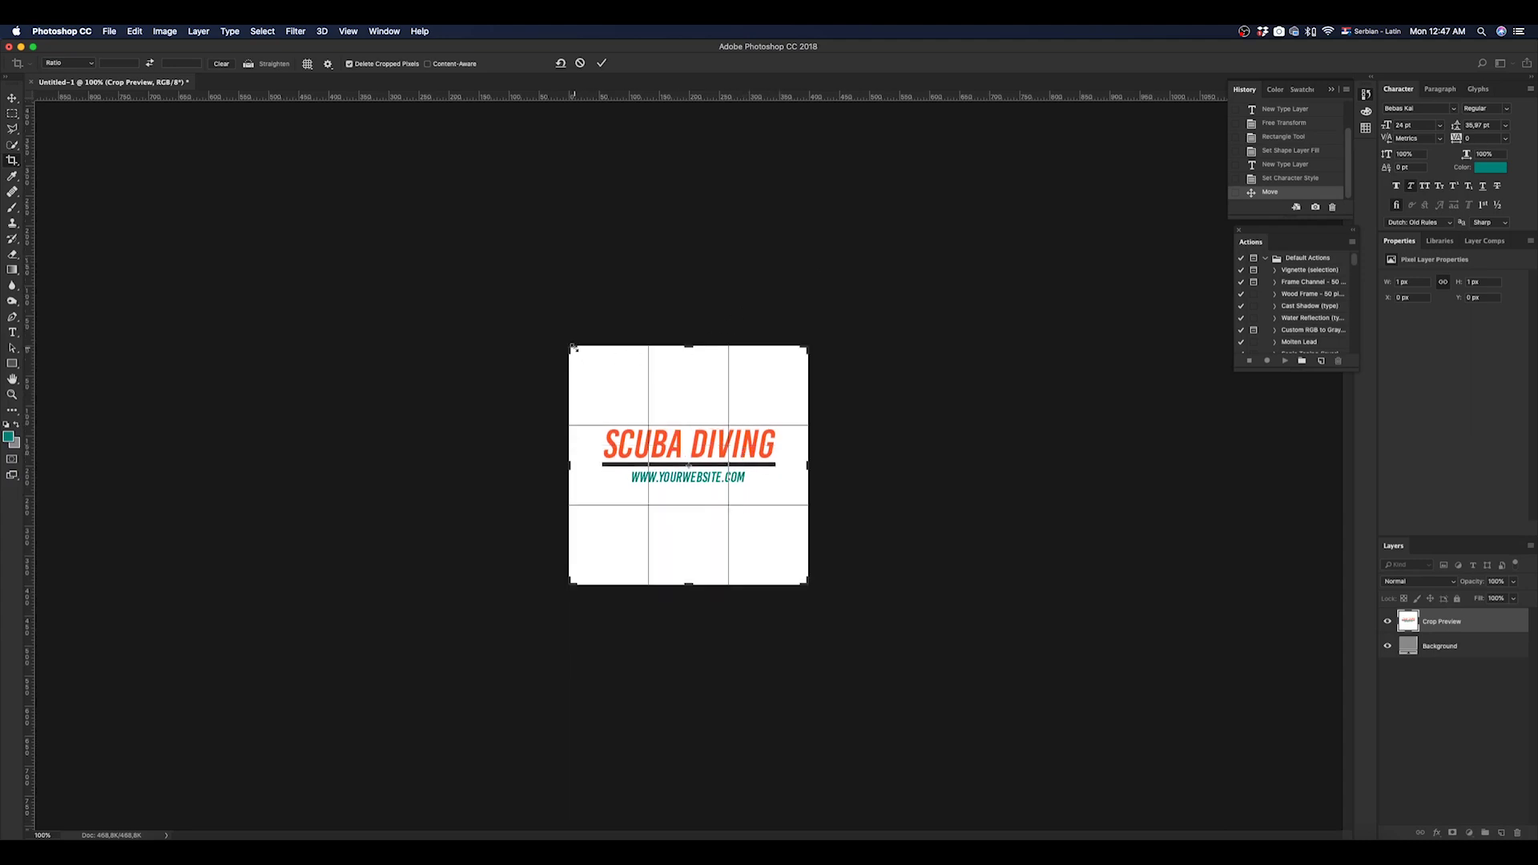
Step: Crop the canvas on all four sides closely around the SCUBA DIVING title, bar and website text
key("super+r")
left_click_drag(572, 346, 581, 385)
left_click_drag(795, 548, 789, 500)
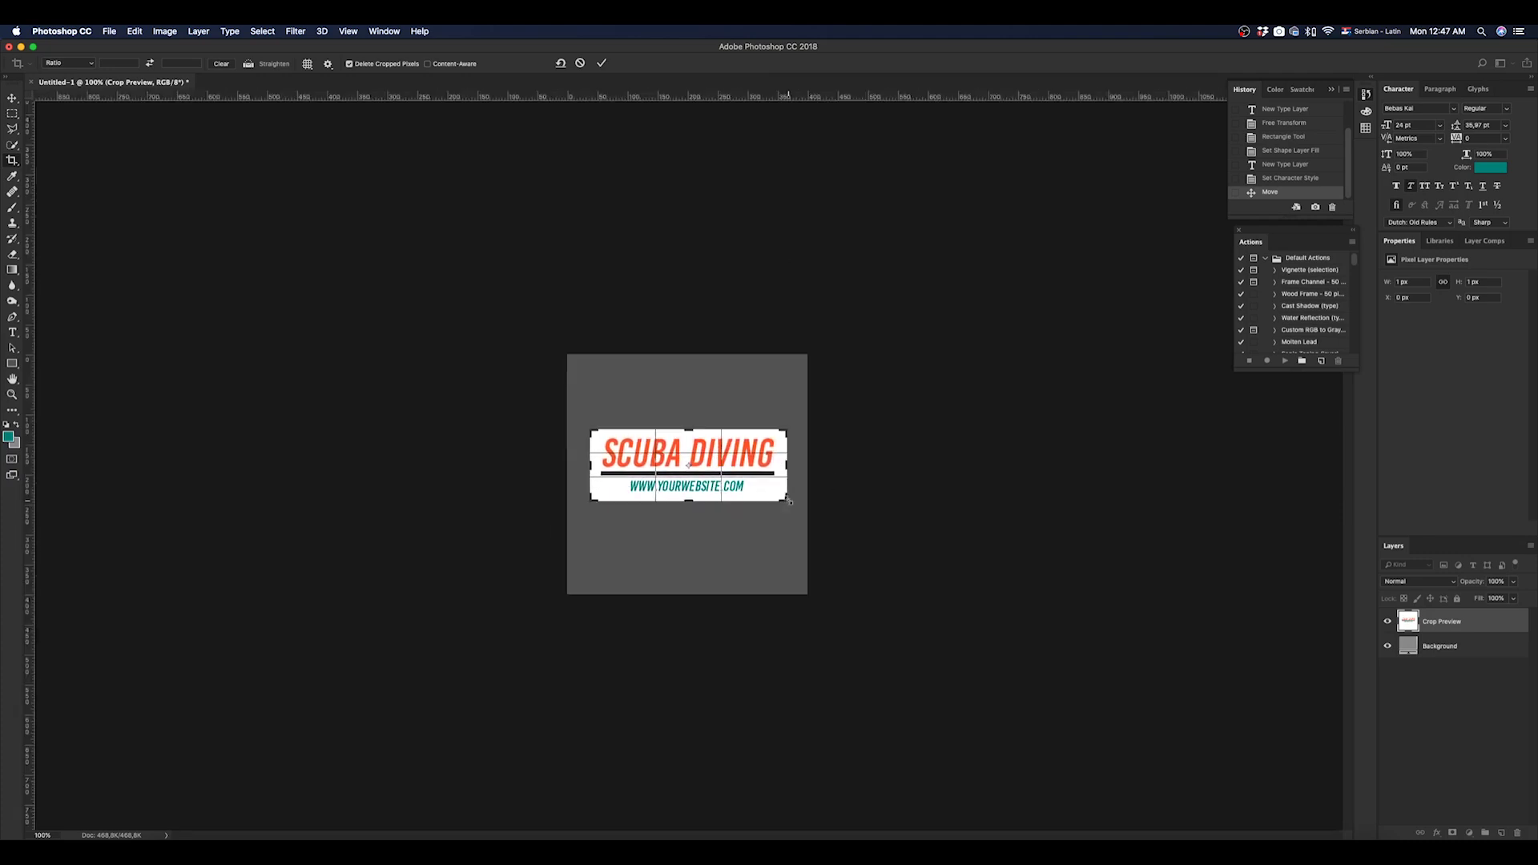
key("Return")
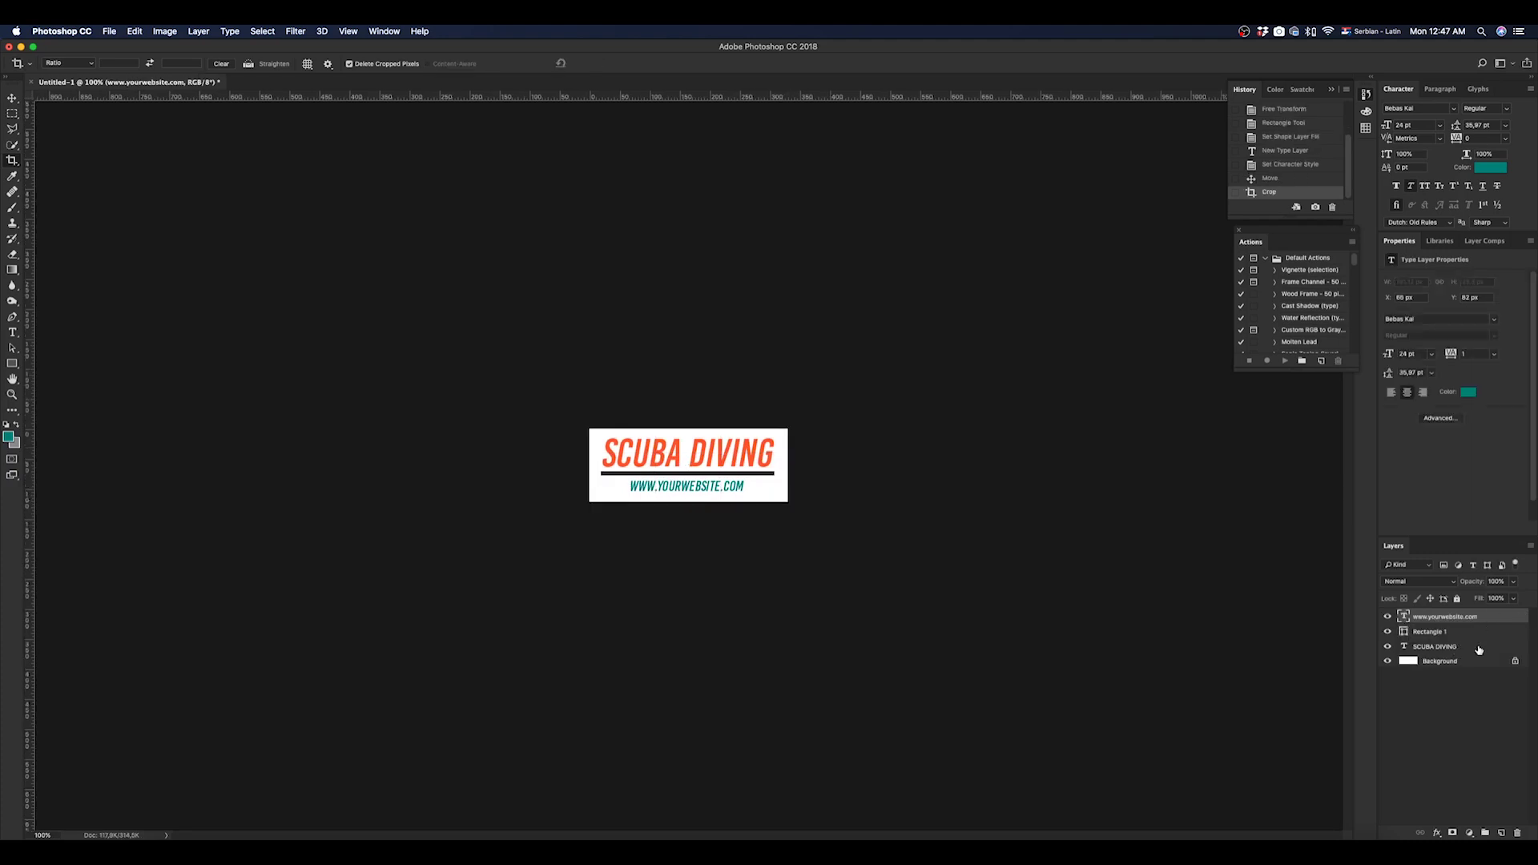
Step: Align the horizontal centers of the website text, bar, title and Background layers
left_click(1479, 648, "shift")
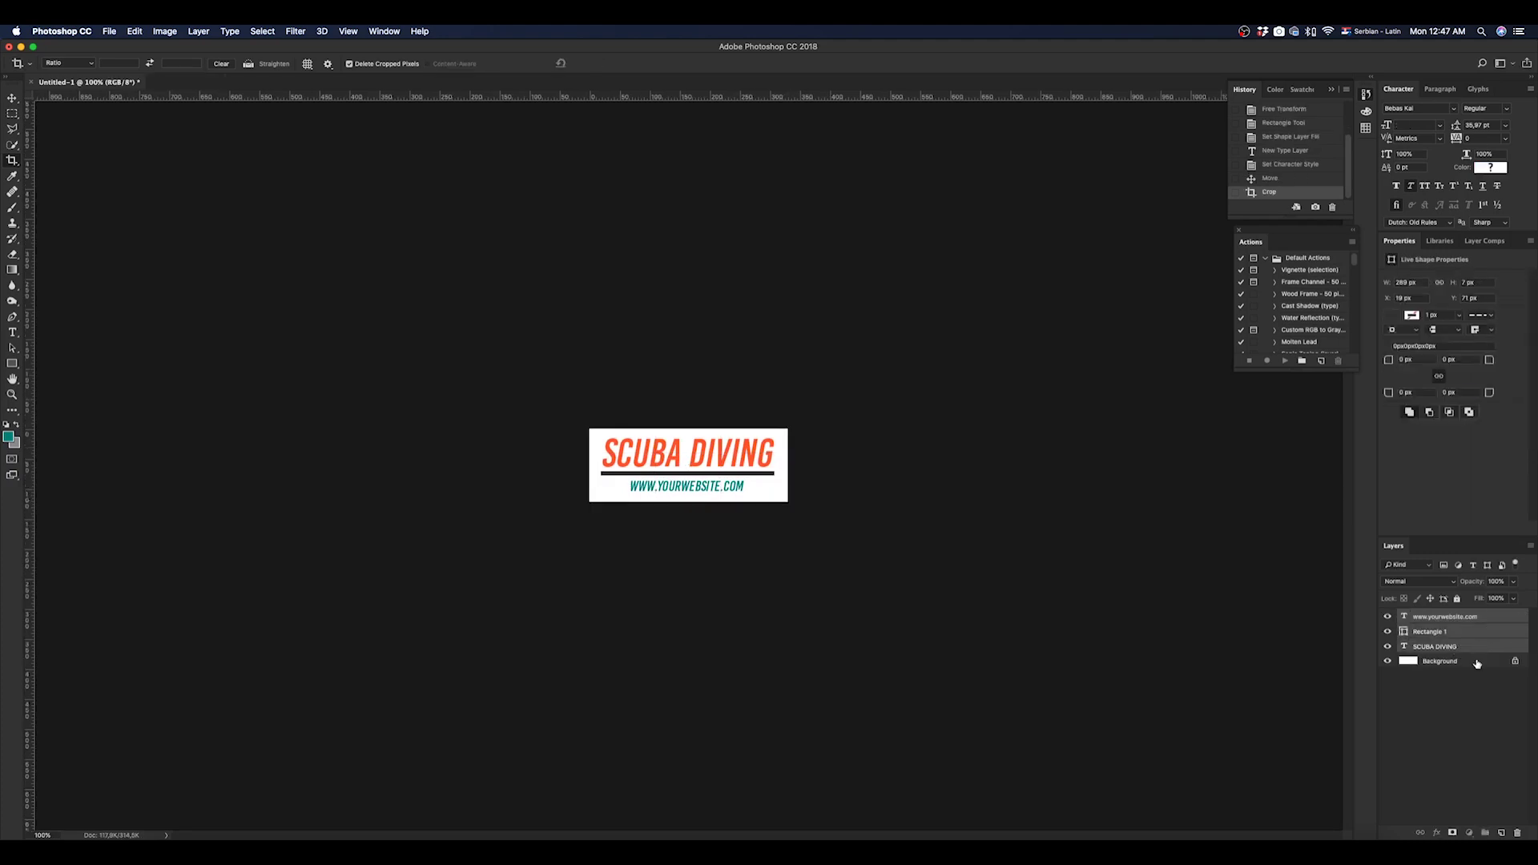
left_click(1478, 662, "shift")
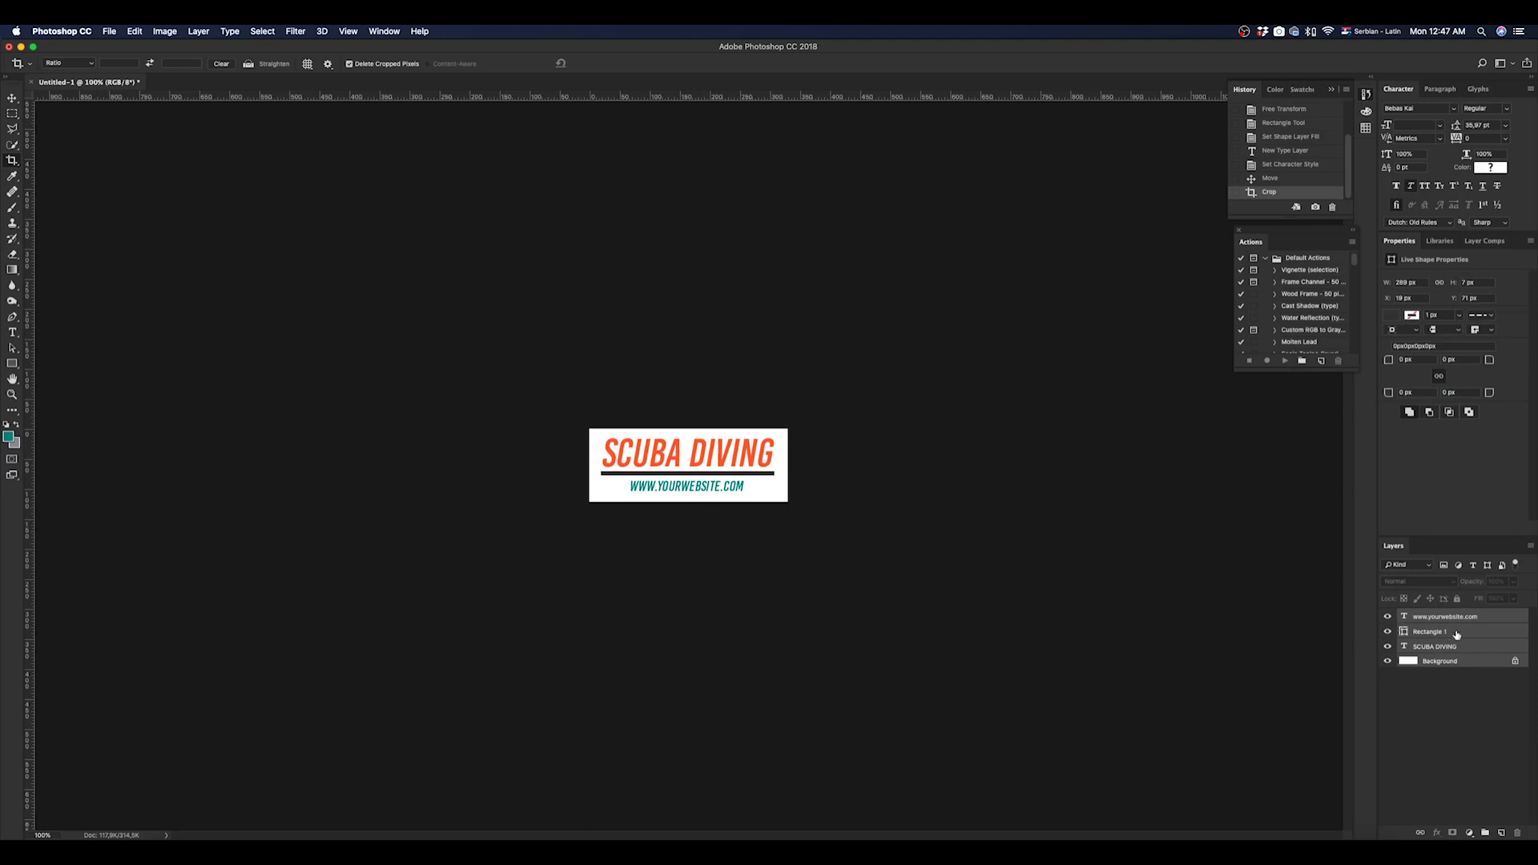
left_click(13, 100)
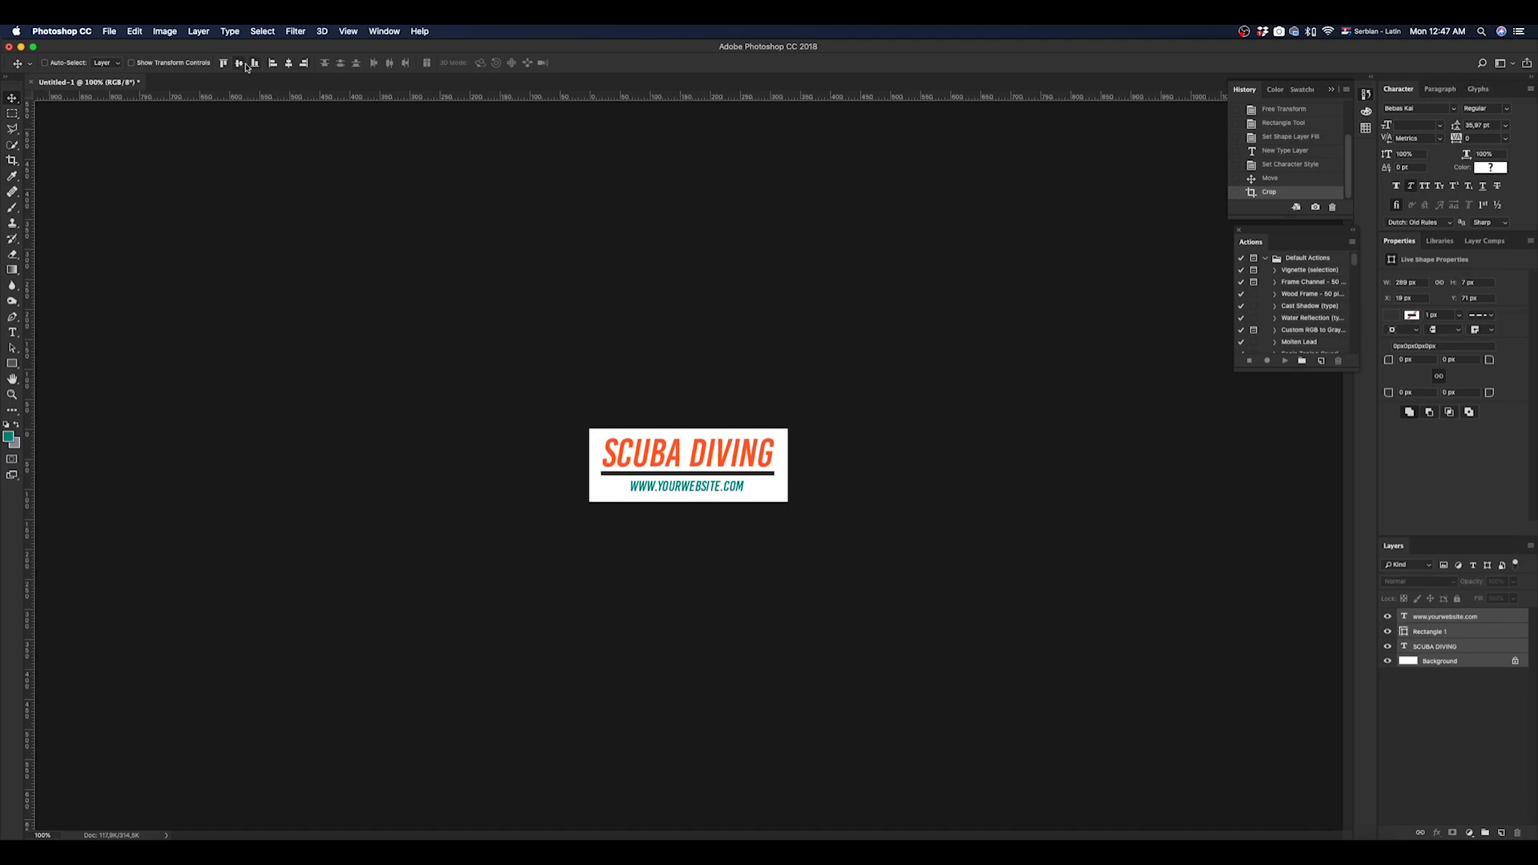
left_click(288, 64)
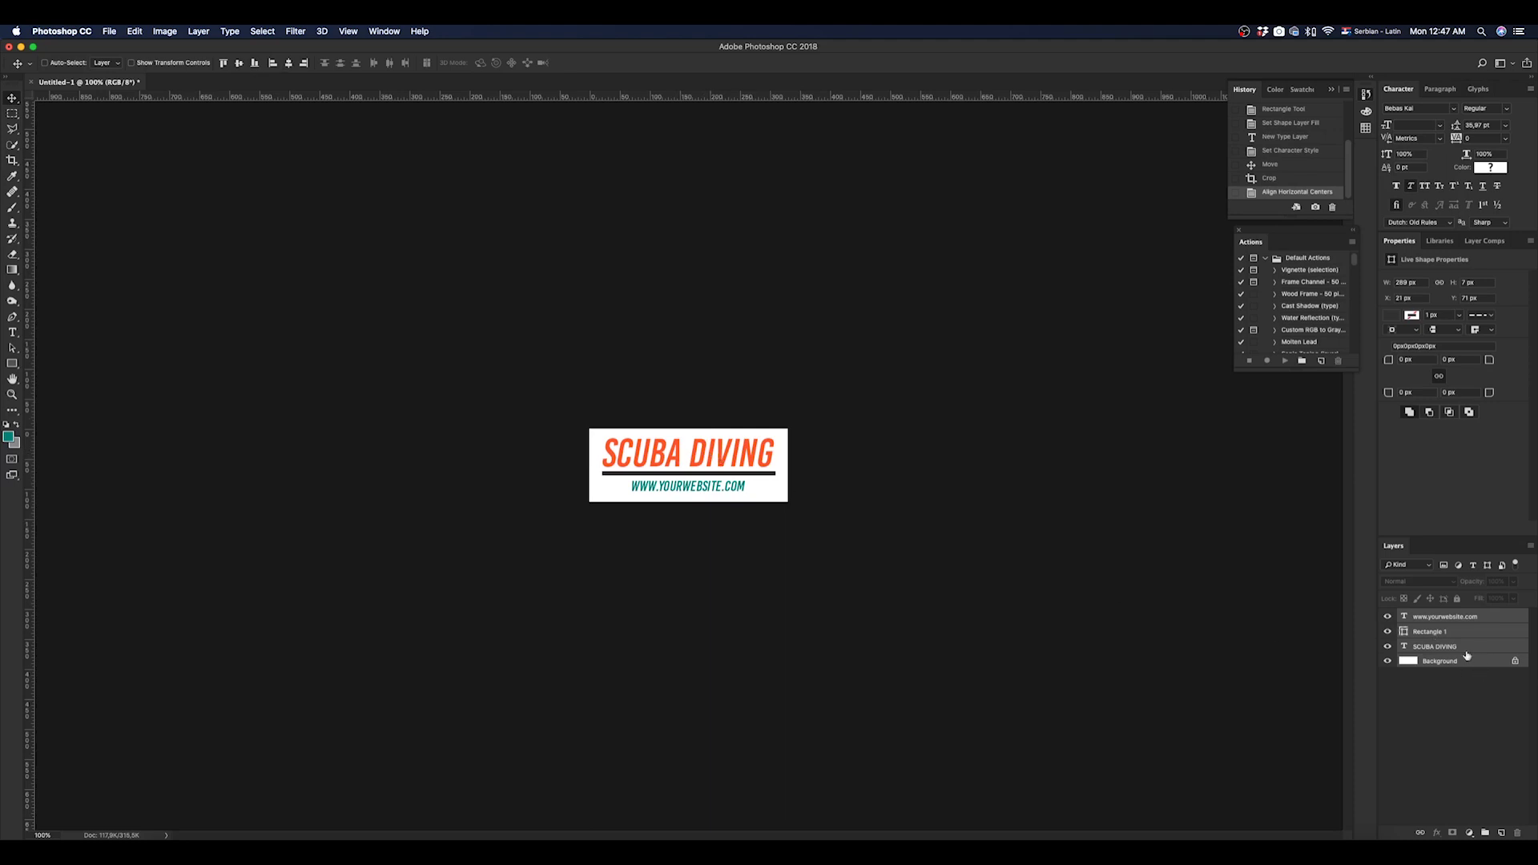
Step: Hide the Background layer and save the logo as a PNG named SCUBA LOGO in the TUTORIJALI TUMB folder, using the large file size option
left_click(1388, 662)
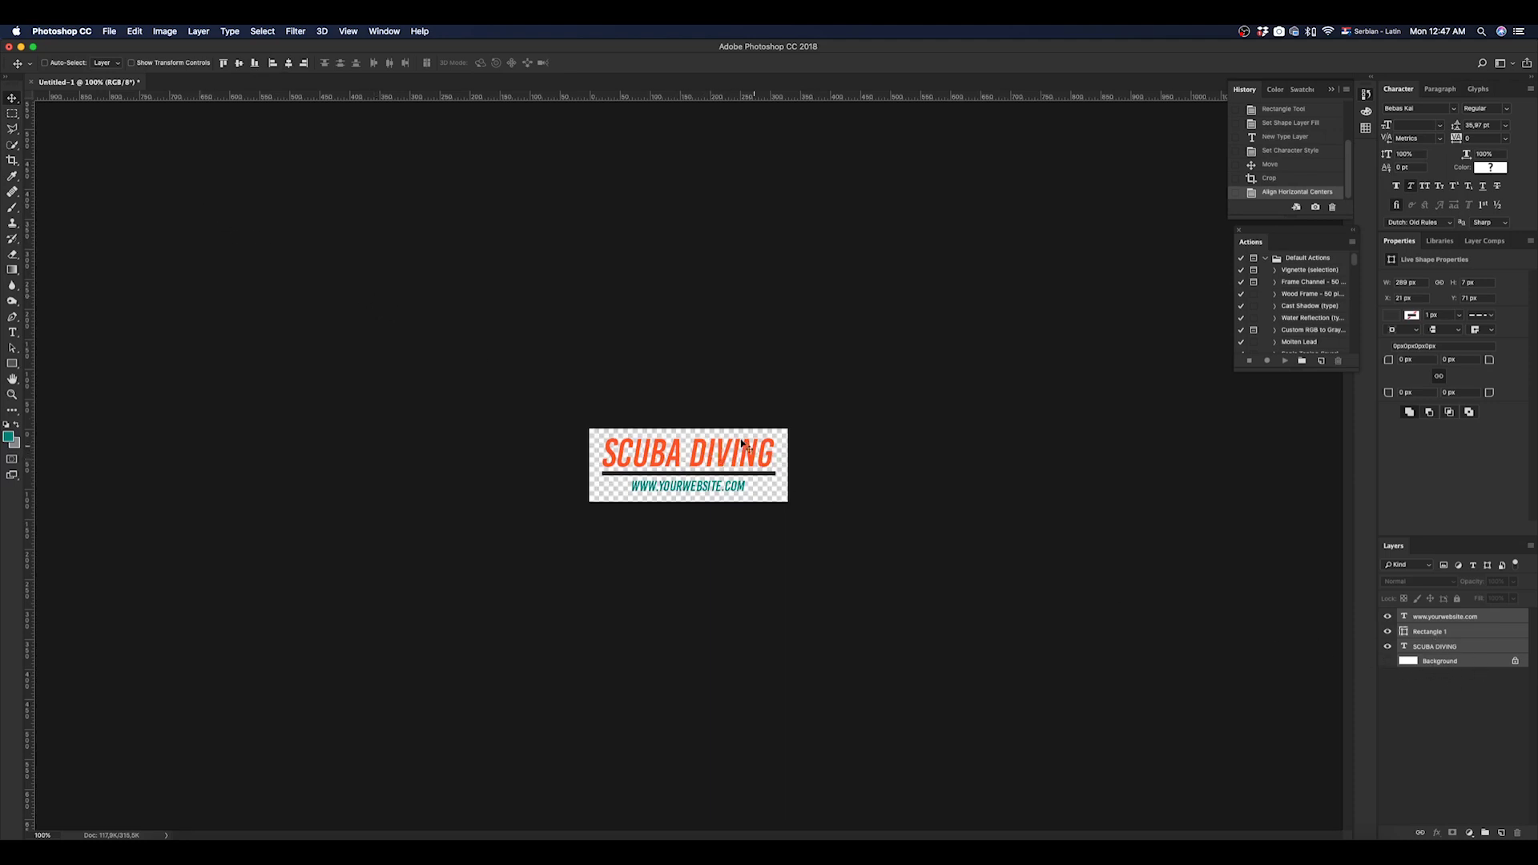
left_click(109, 31)
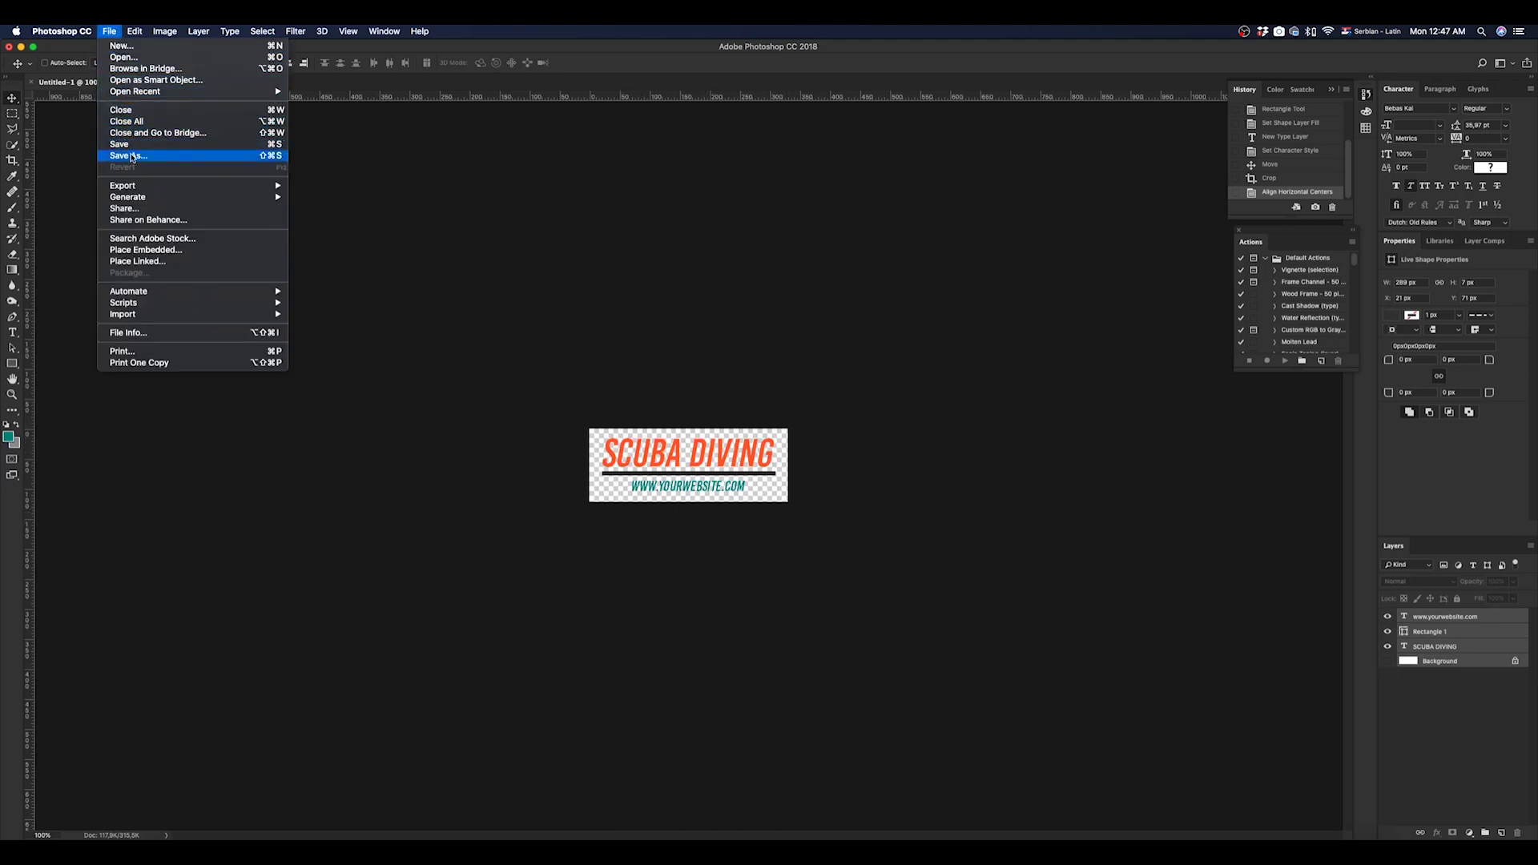
left_click(132, 157)
left_click(705, 465)
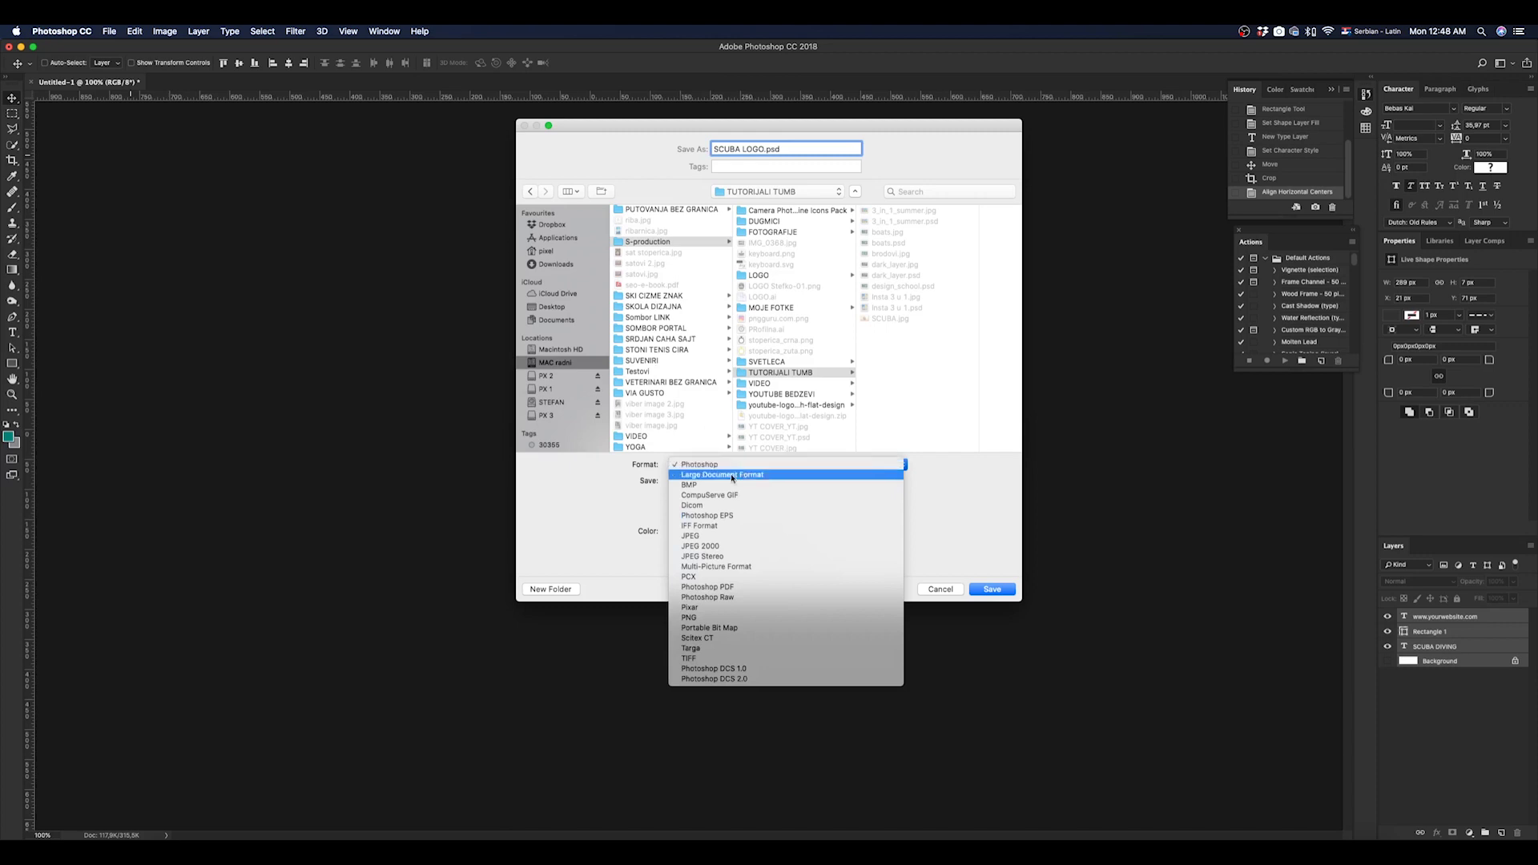
left_click(695, 618)
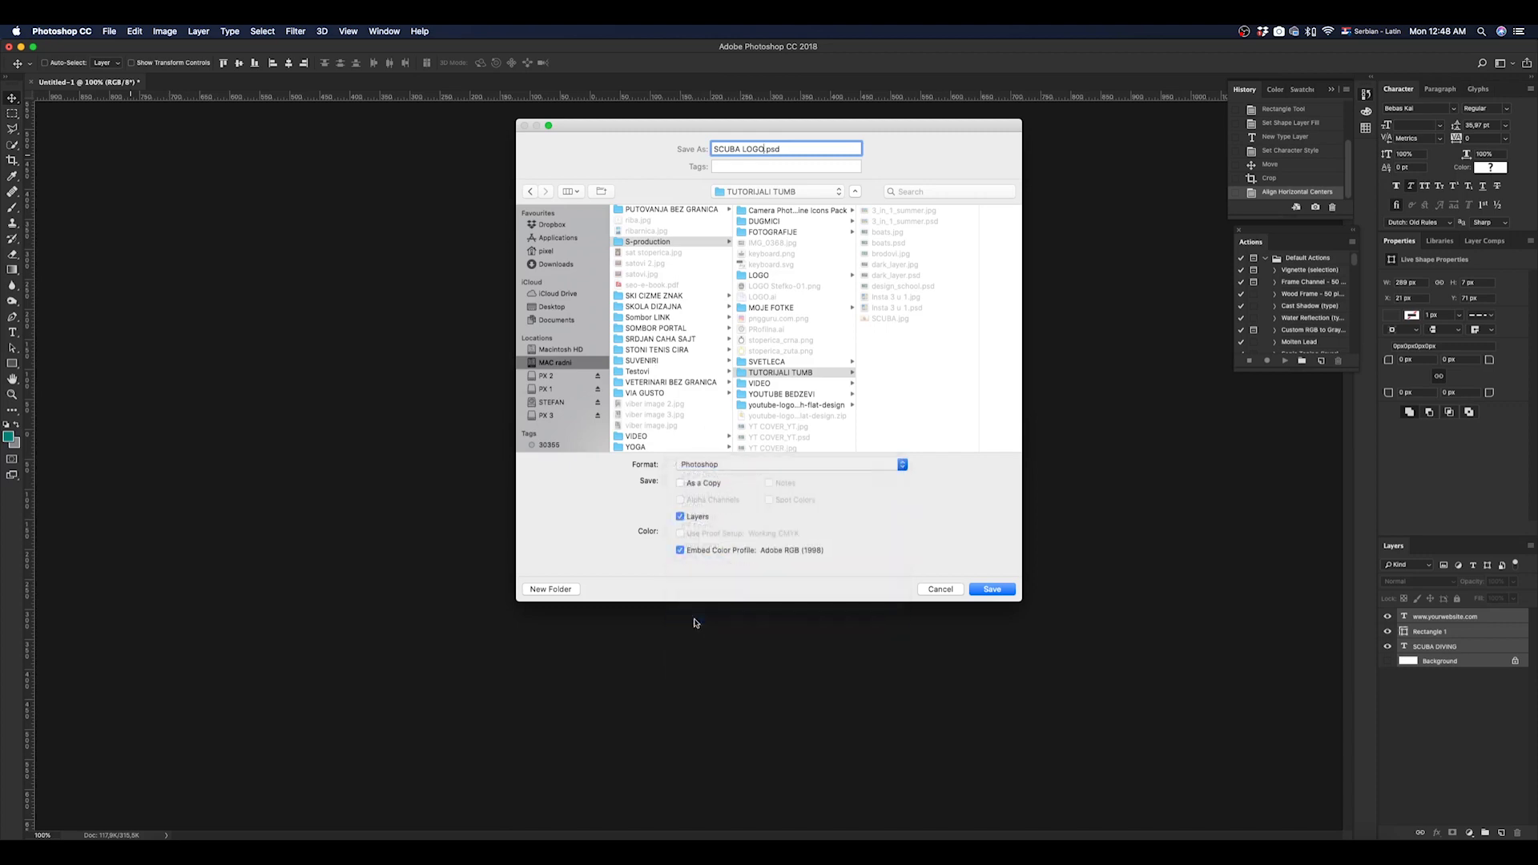
left_click(998, 591)
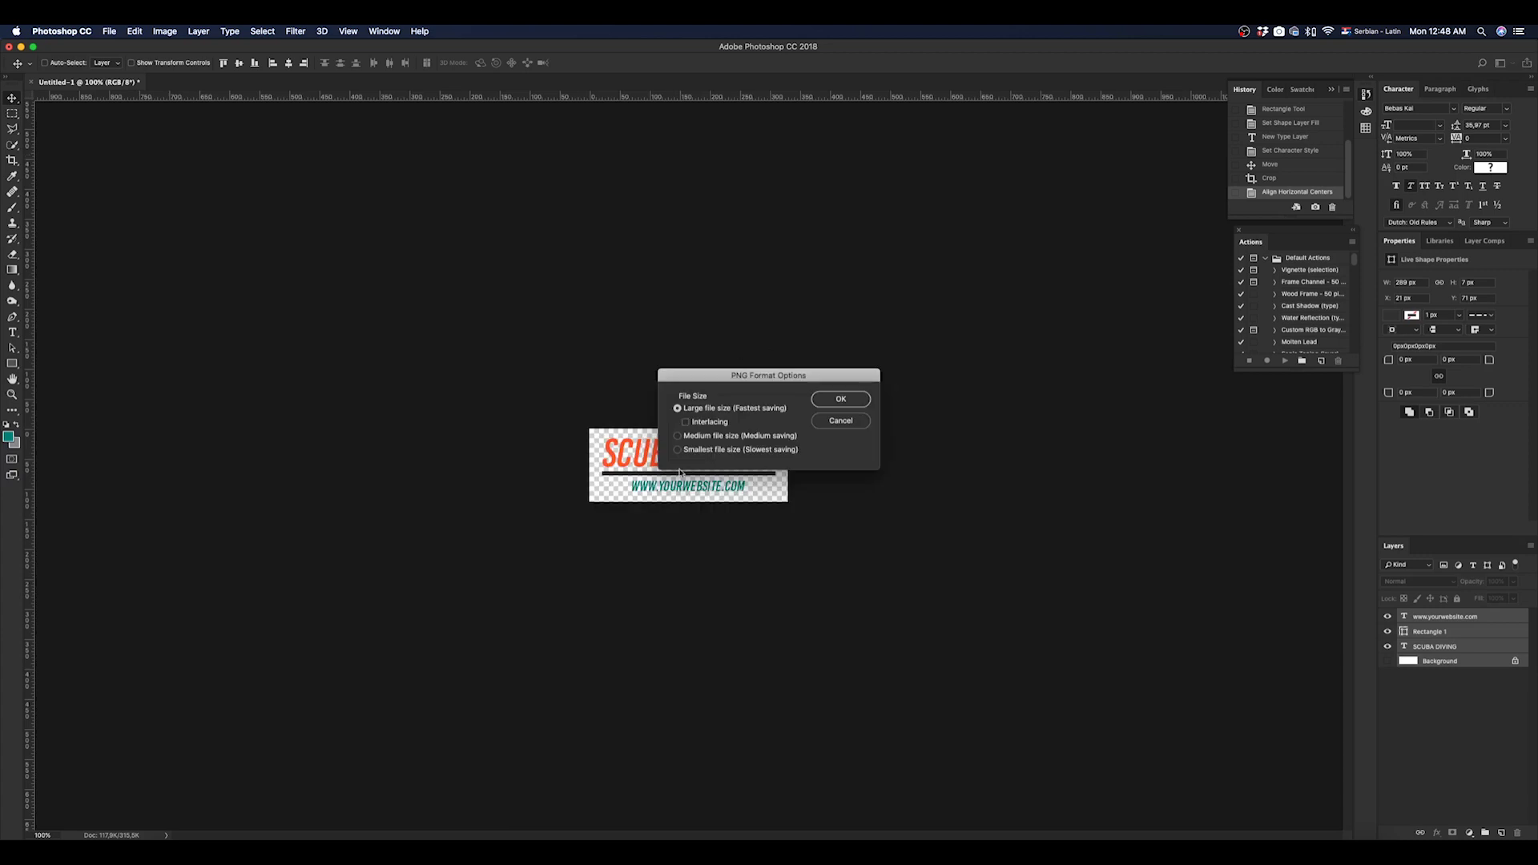
left_click(841, 399)
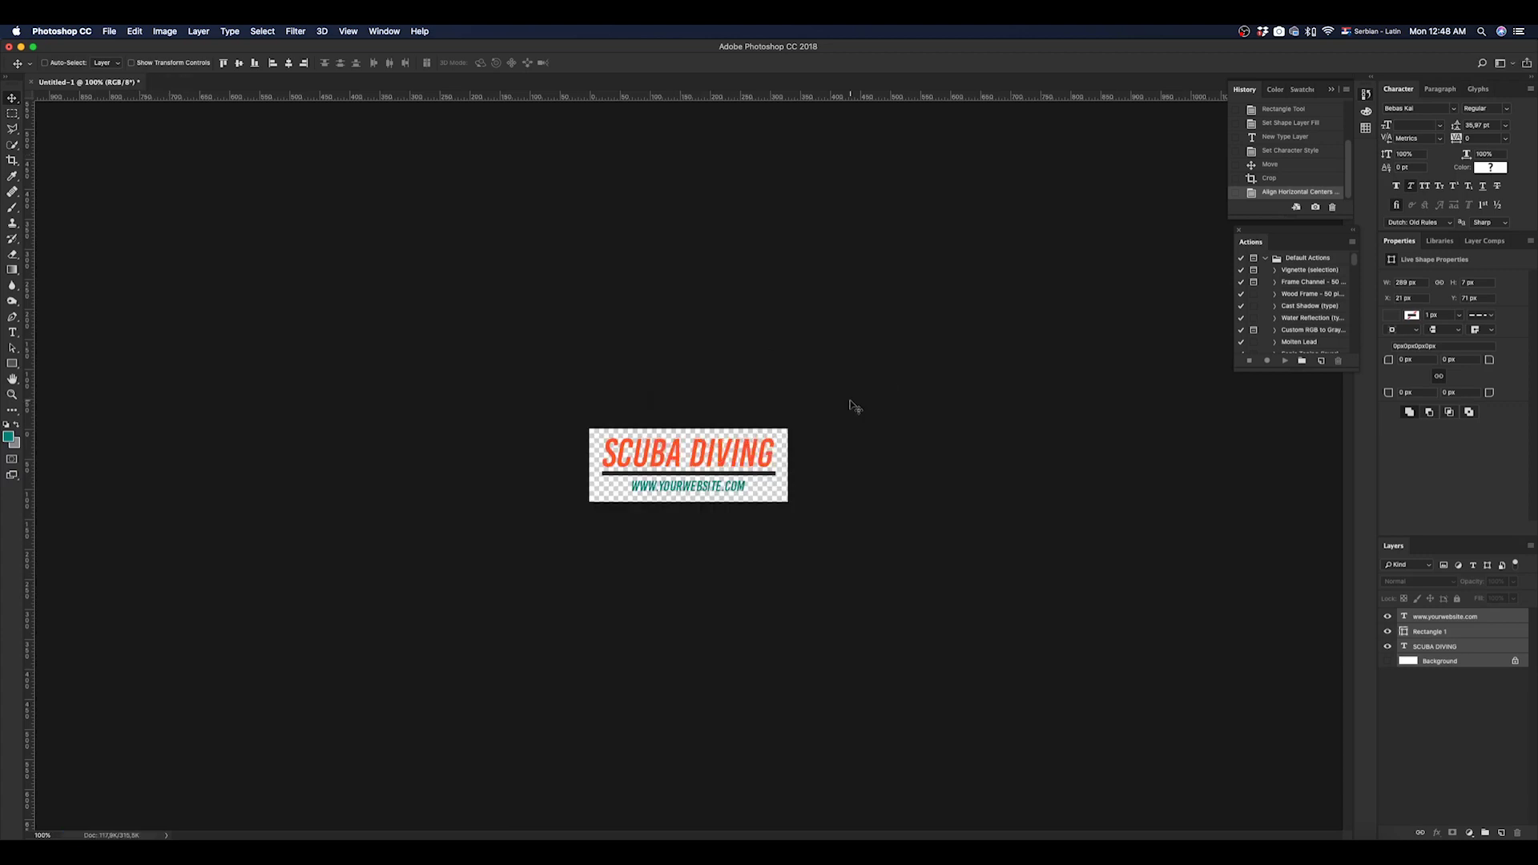
Step: Switch to Finder and open SCUBA.jpg from the TUTORIJALI TUMB folder in Adobe Photoshop CC 2018, with the Move tool active
left_click(178, 849)
left_click_drag(64, 276, 196, 251)
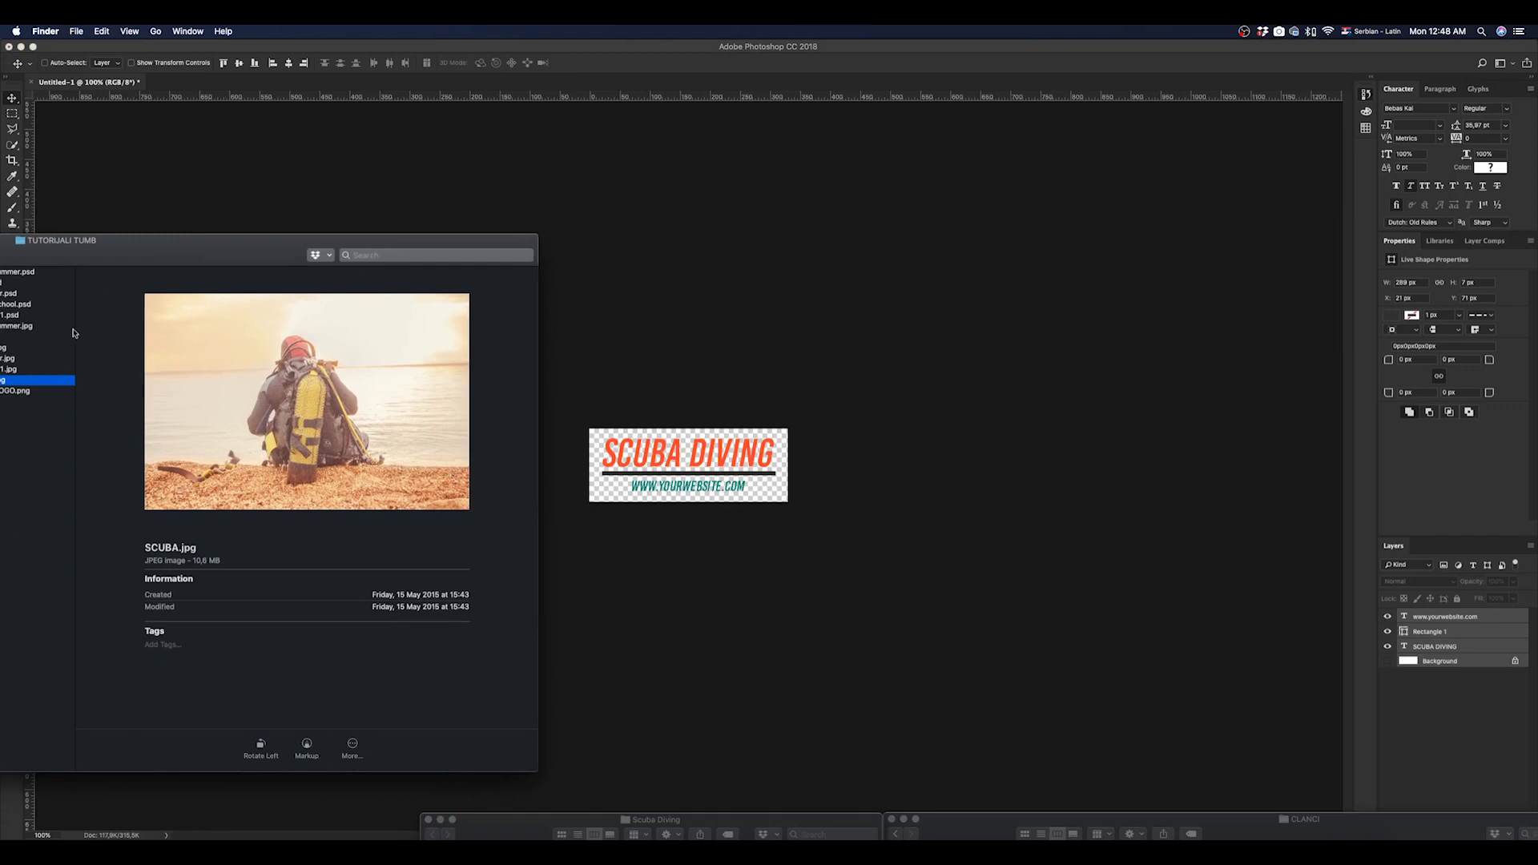
right_click(19, 385)
mouse_move(48, 398)
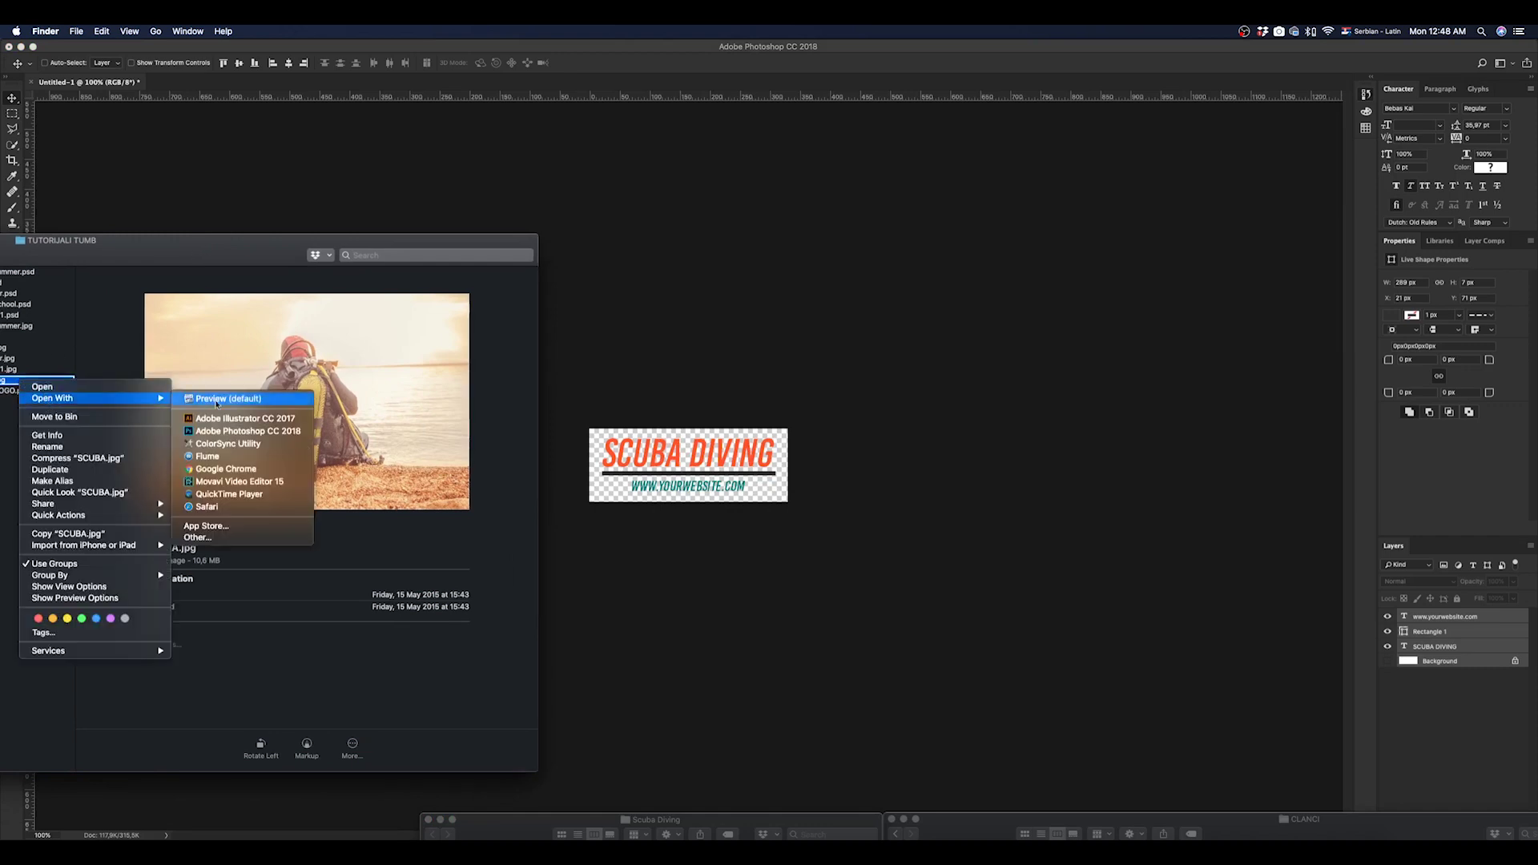
left_click(242, 433)
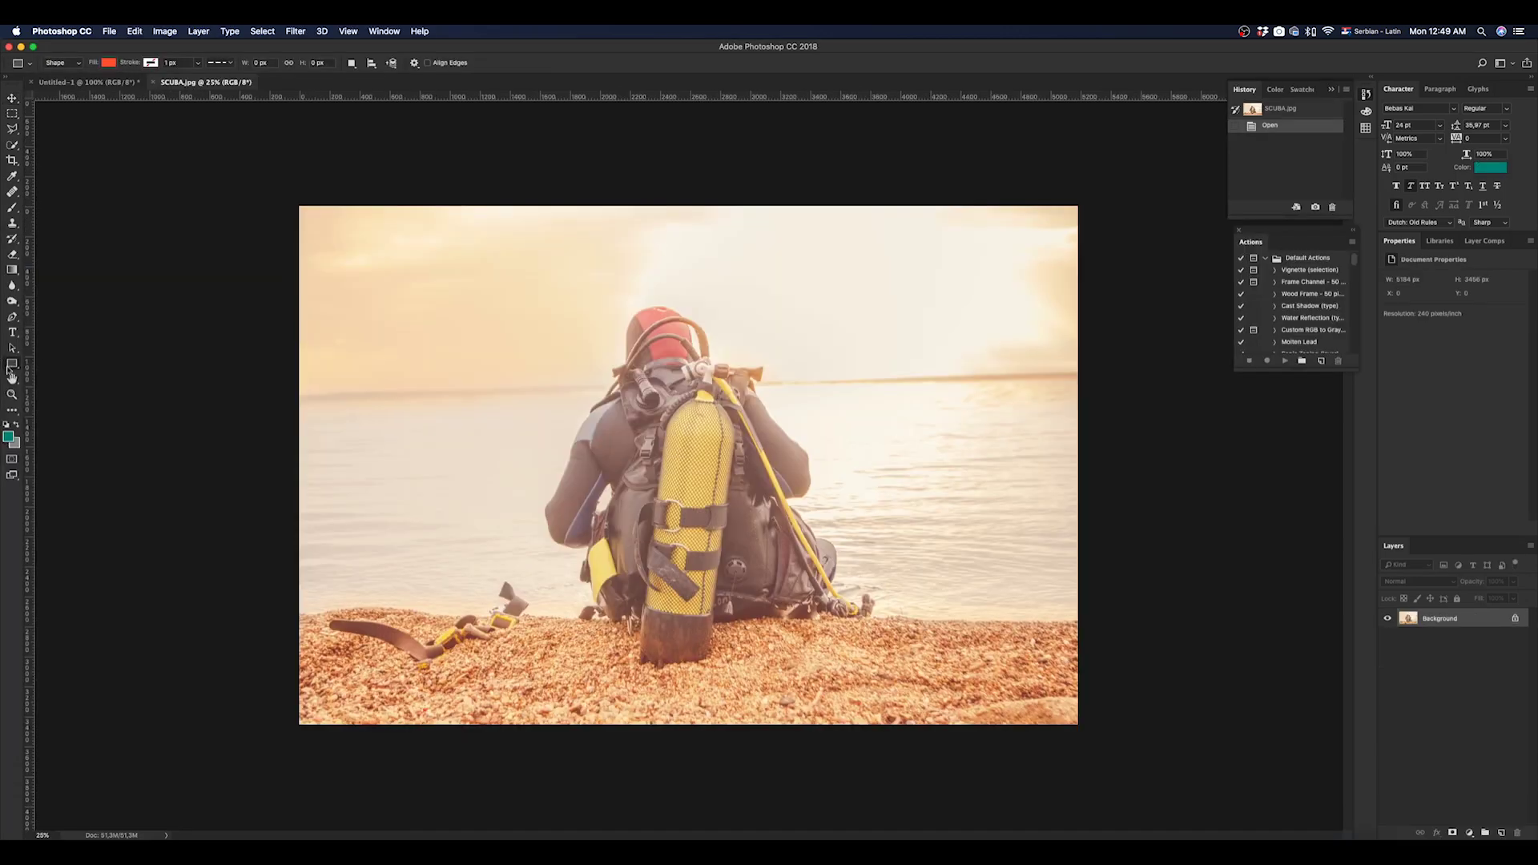
key("v")
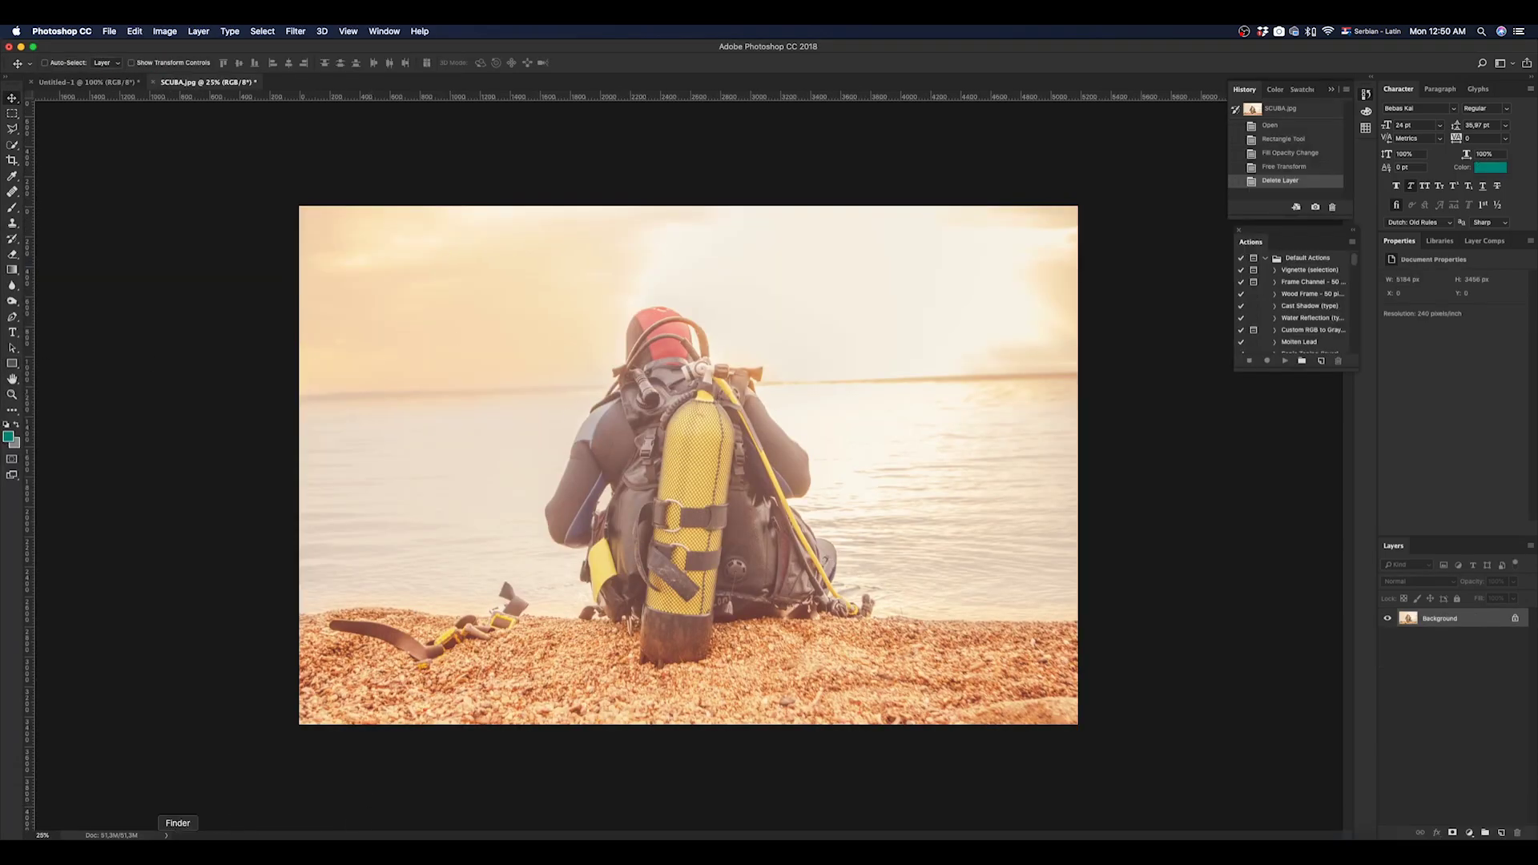
Step: Place SCUBA LOGO.png from the TUTORIJALI TUMB folder in Finder onto the Photoshop scuba photo, in the bright sky just right of the diver's head
left_click(178, 841)
left_click_drag(81, 256, 118, 255)
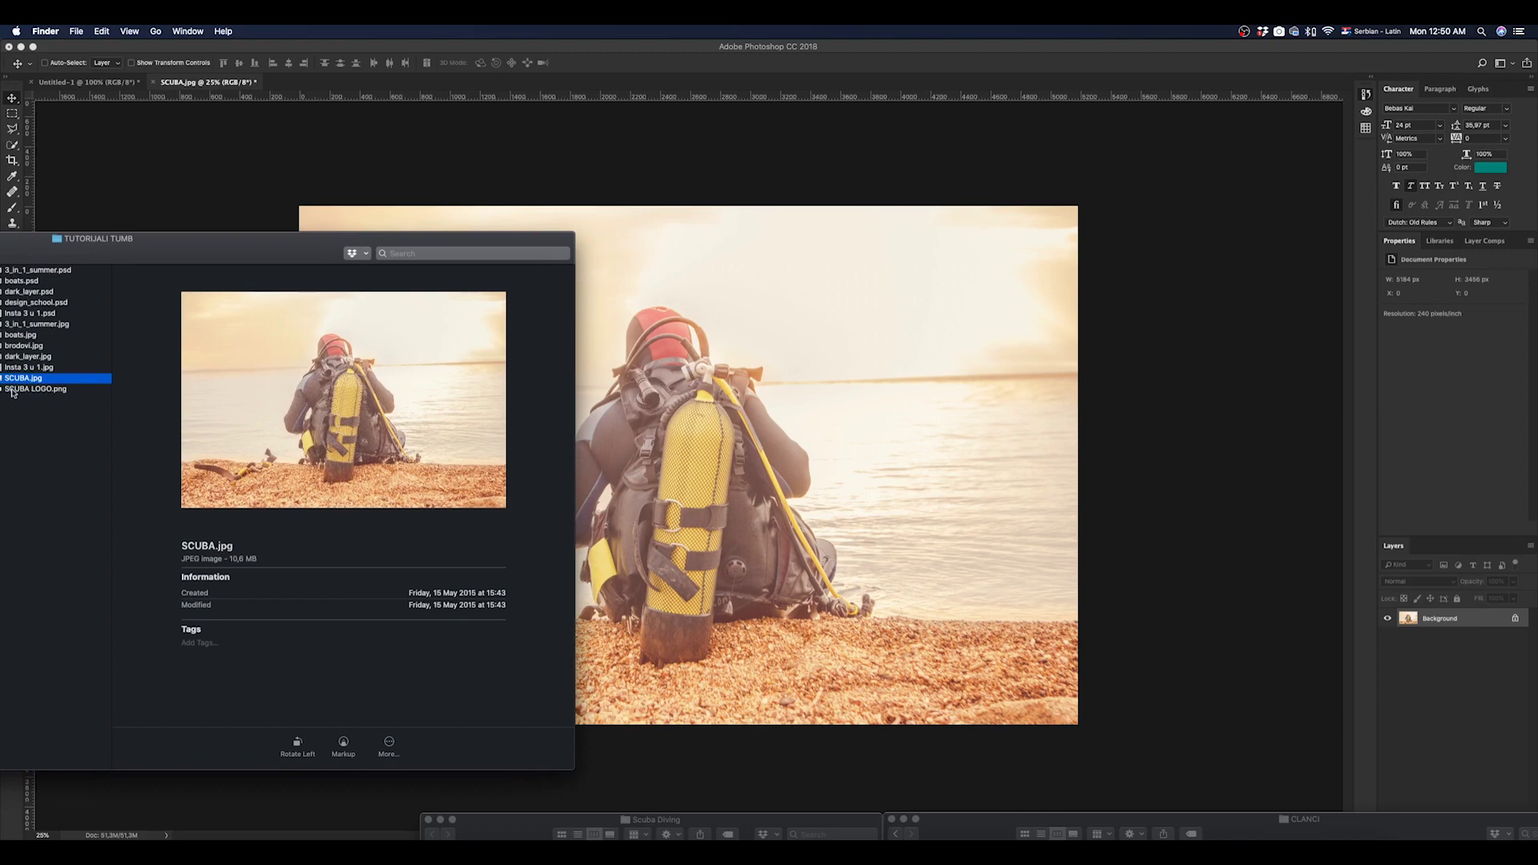
left_click(12, 389)
left_click_drag(12, 393, 826, 337)
left_click_drag(723, 469, 835, 330)
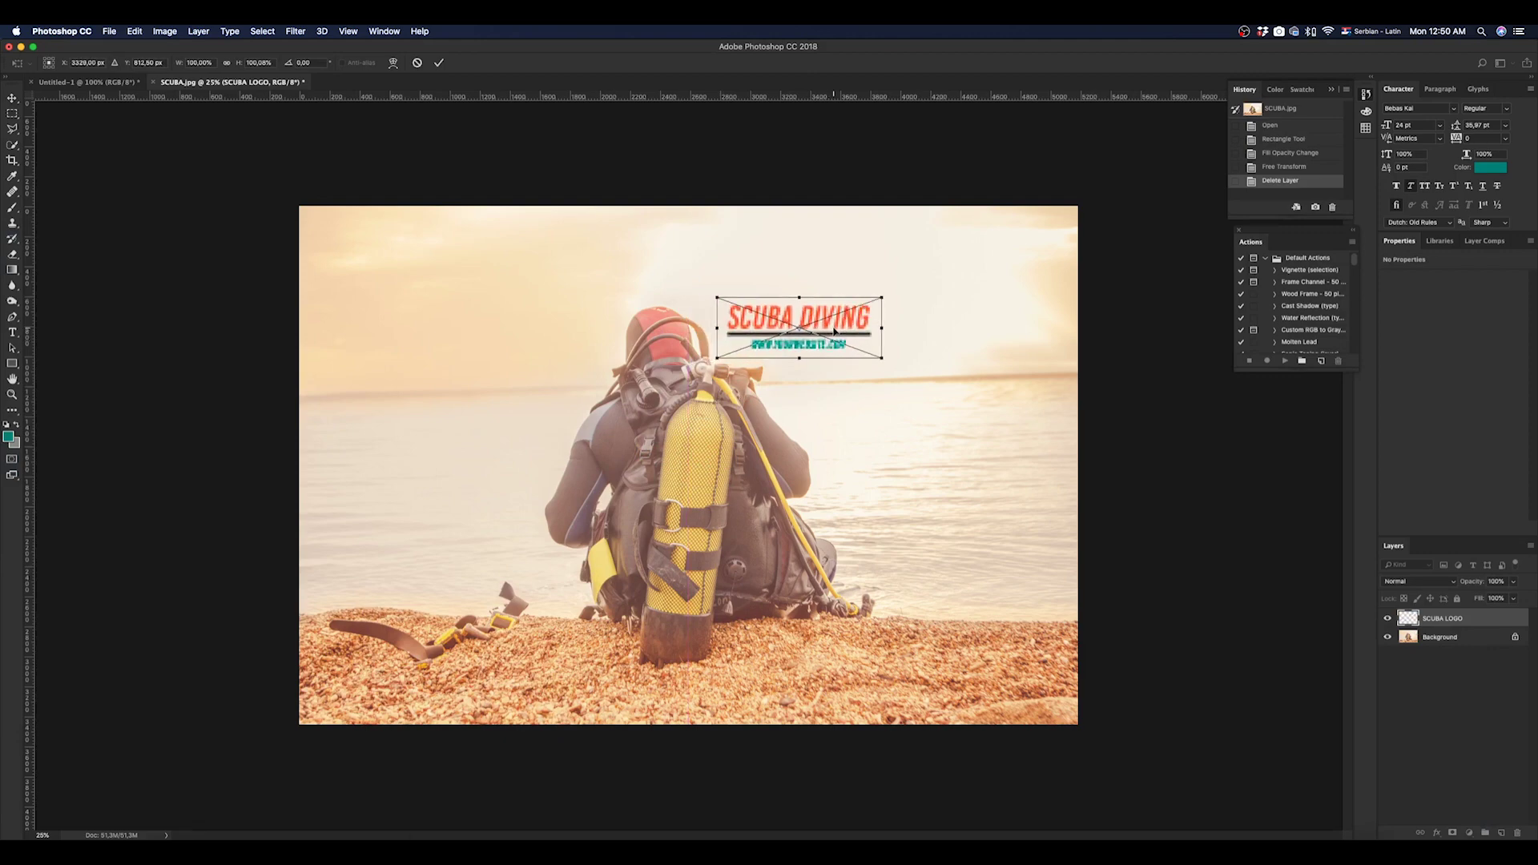
key("Return")
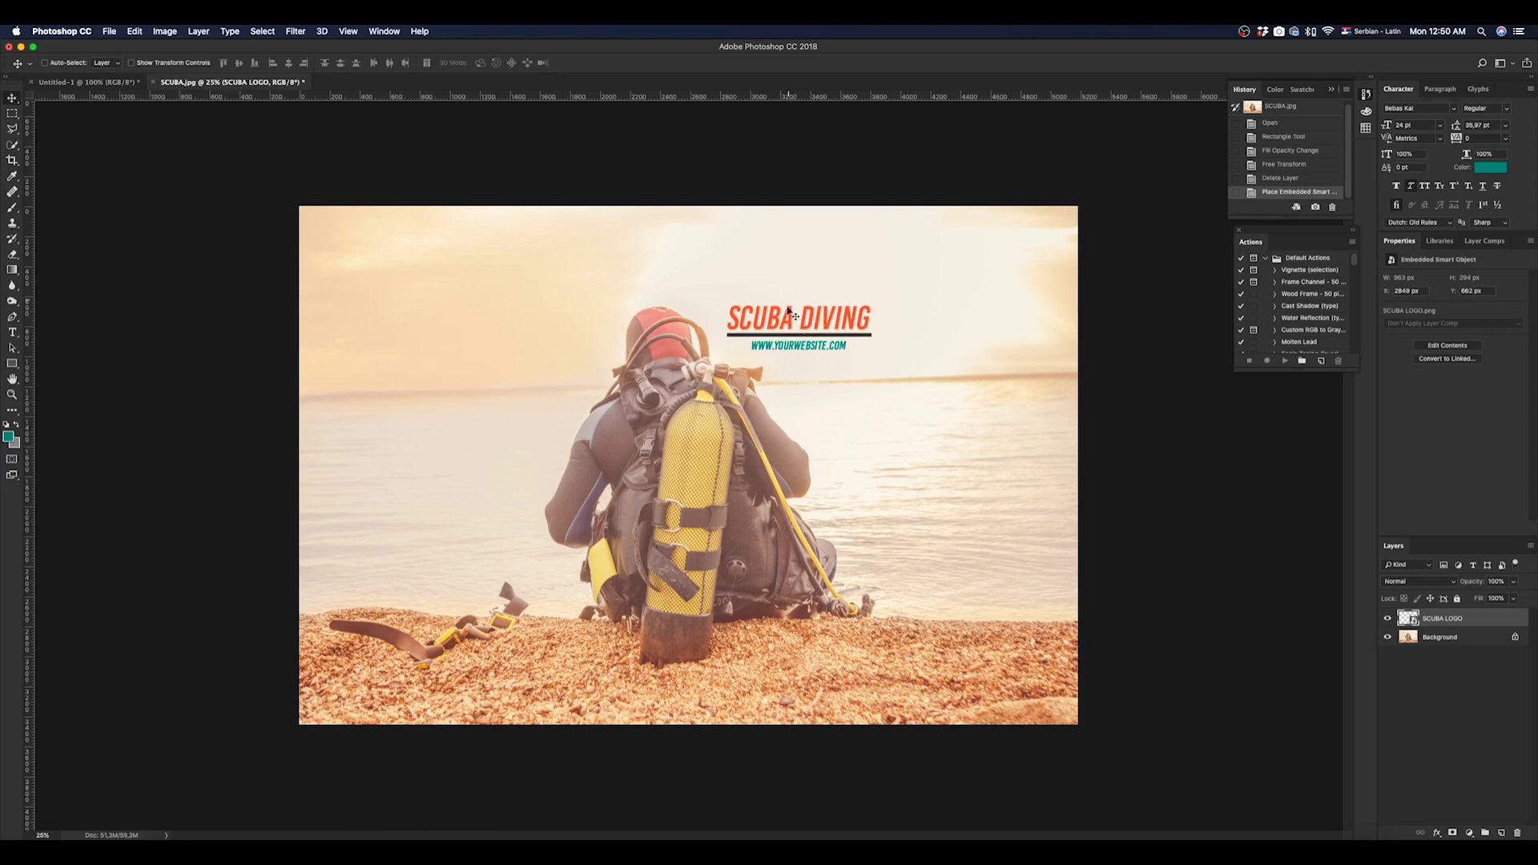
mouse_move(815, 329)
left_mouse_down()
mouse_move(511, 385)
mouse_move(530, 548)
mouse_move(954, 513)
mouse_move(826, 327)
left_mouse_up()
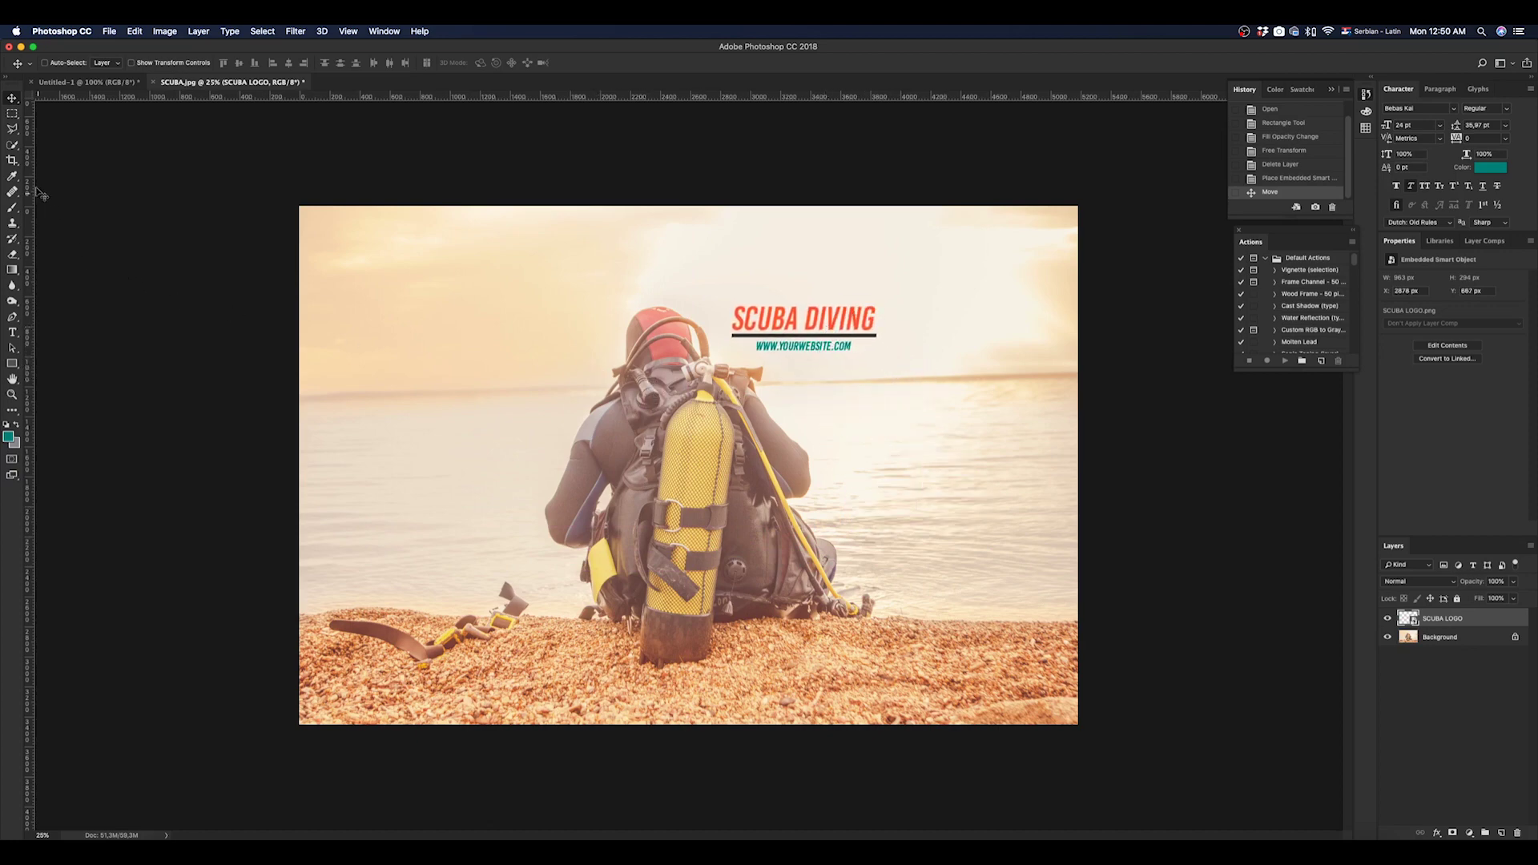
Step: Crop the photo on all four sides to about 2440 by 2580 px, closely framing the diver and the logo
left_click(12, 161)
left_click_drag(294, 463, 416, 466)
left_click_drag(968, 468, 874, 465)
key("super+r")
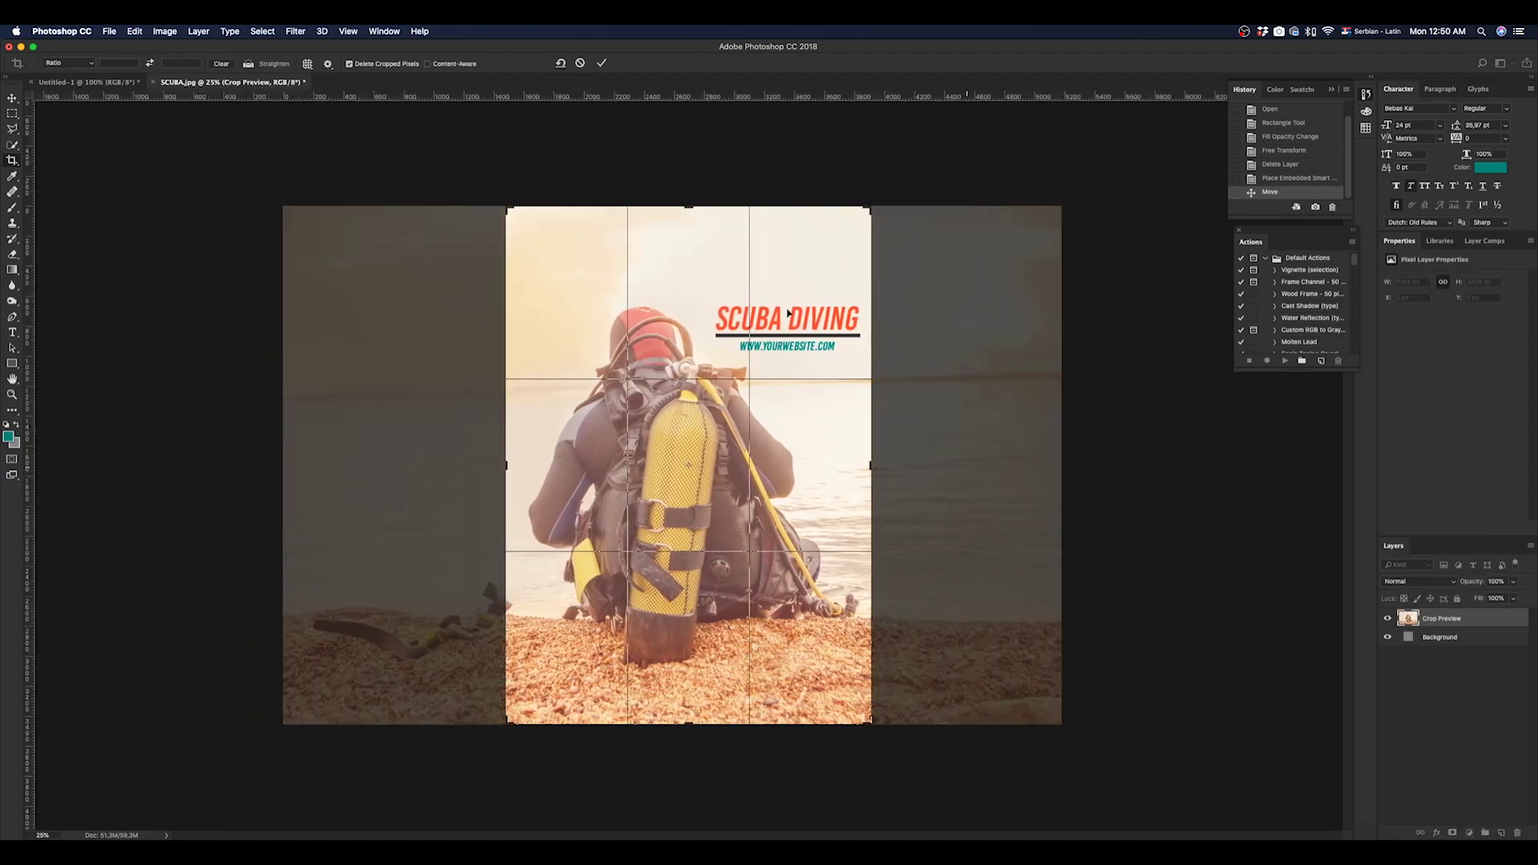
left_click_drag(698, 217, 702, 248)
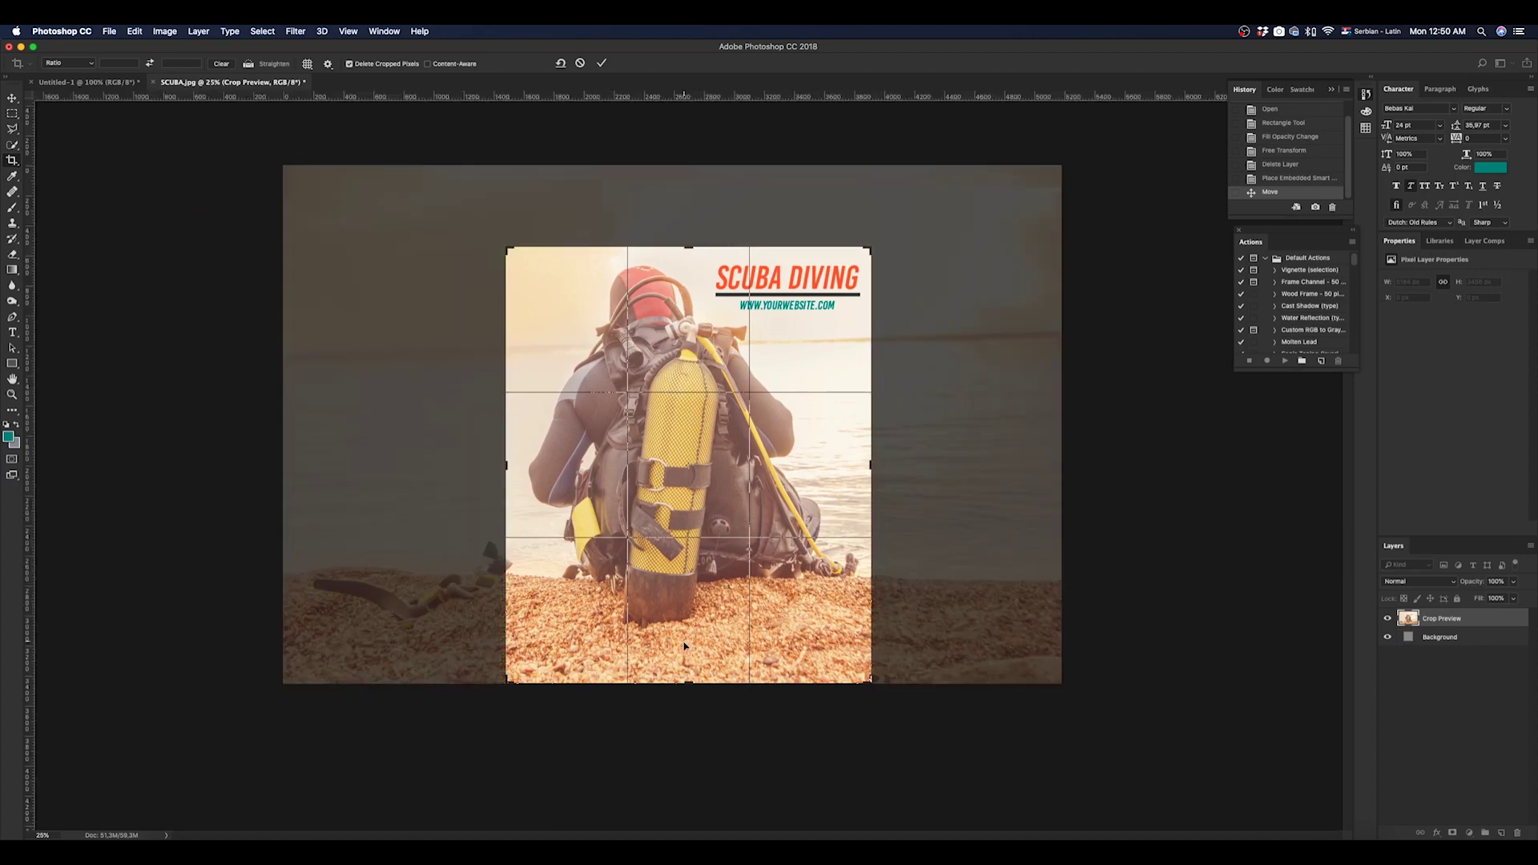
left_click_drag(688, 681, 702, 653)
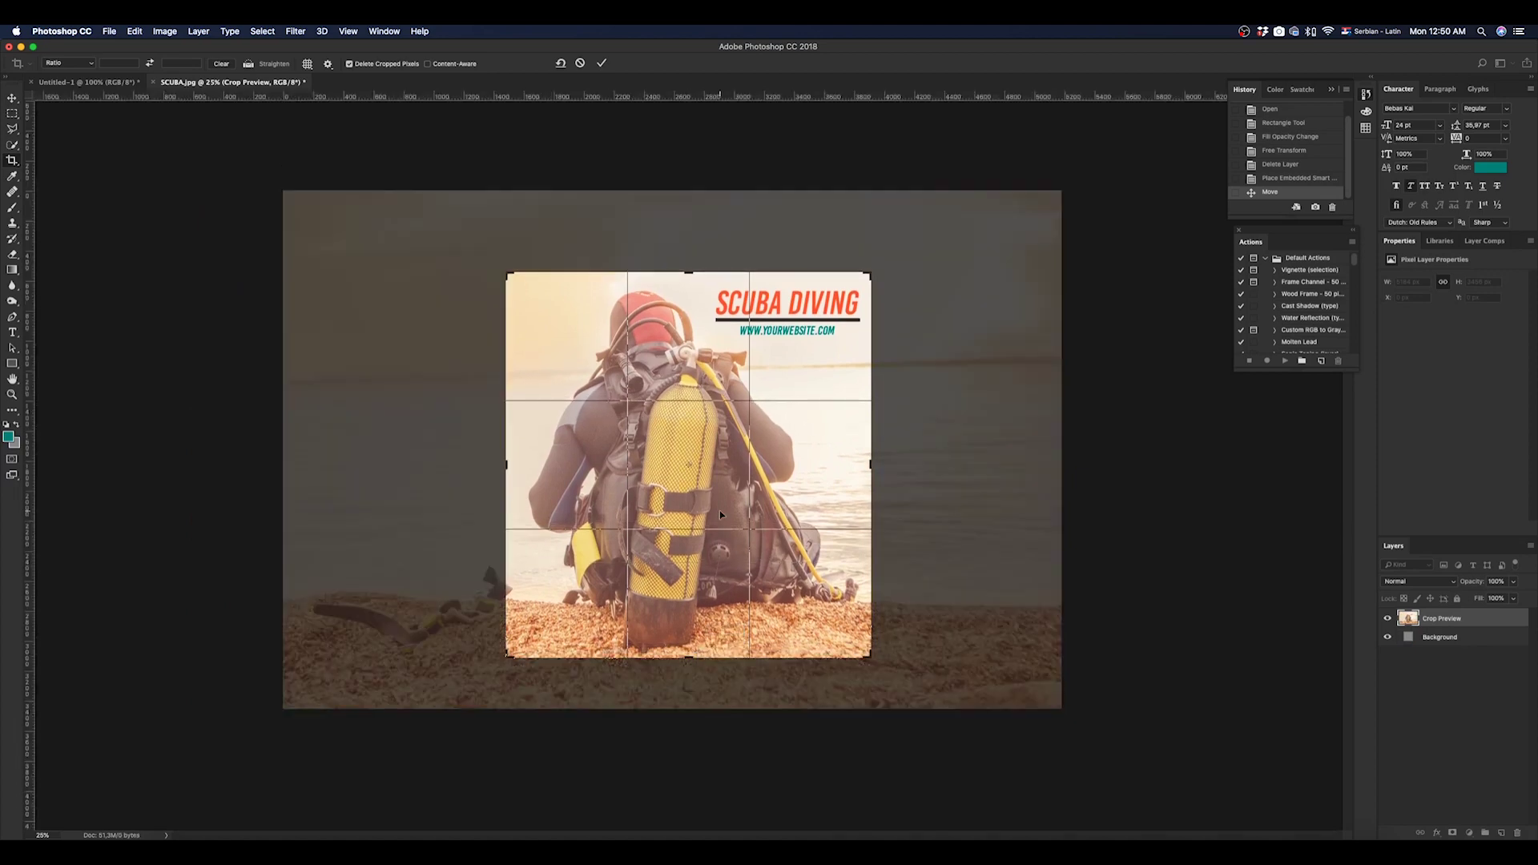
key("Return")
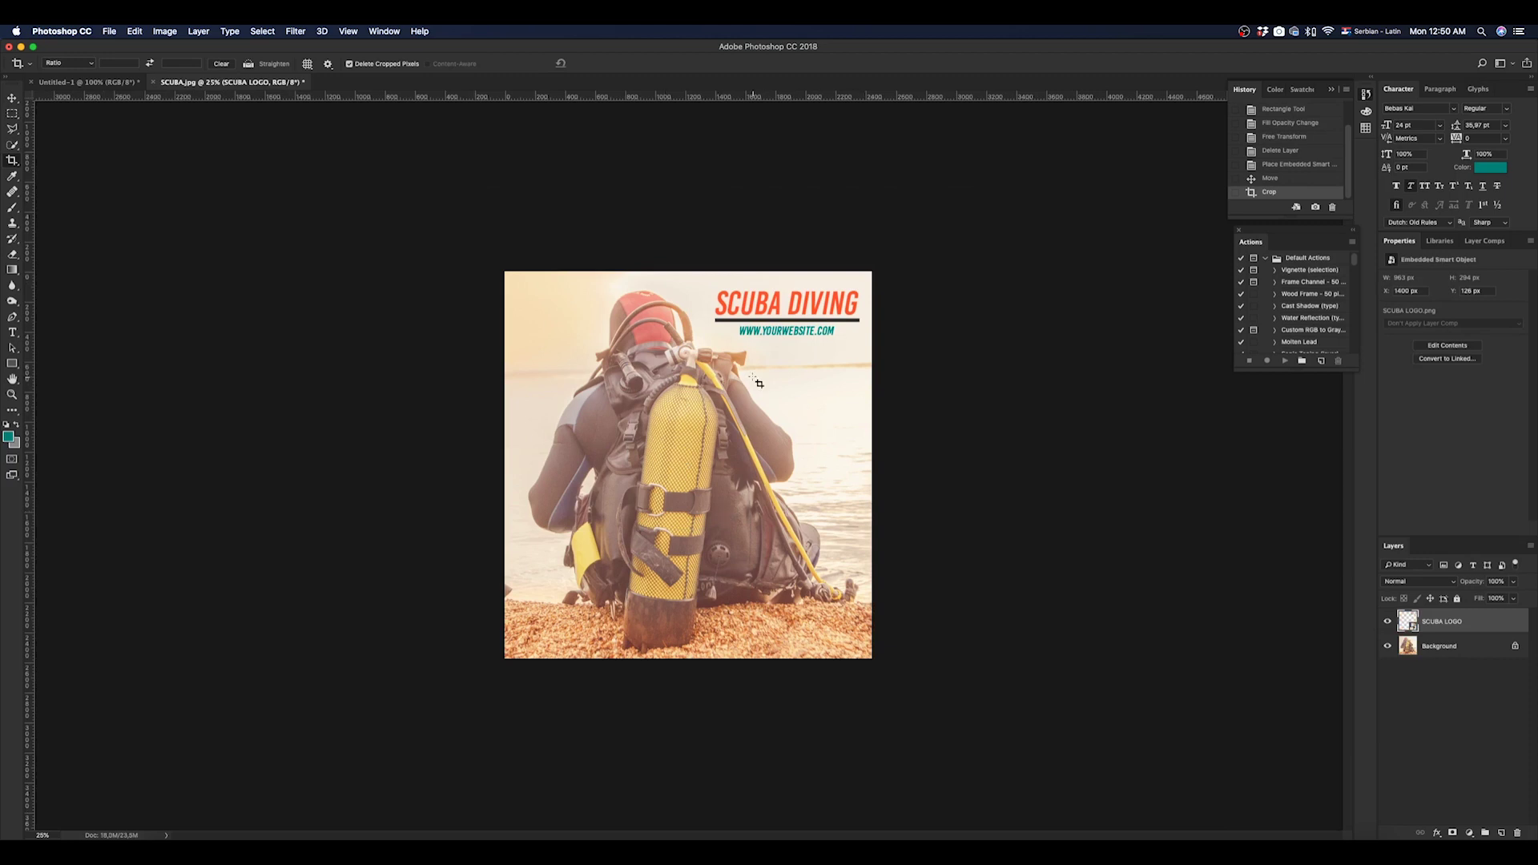
Step: Save the cropped image as a JPEG named SCUBA_insta POST in the TUTORIJALI TUMB folder, with High quality
left_click(108, 32)
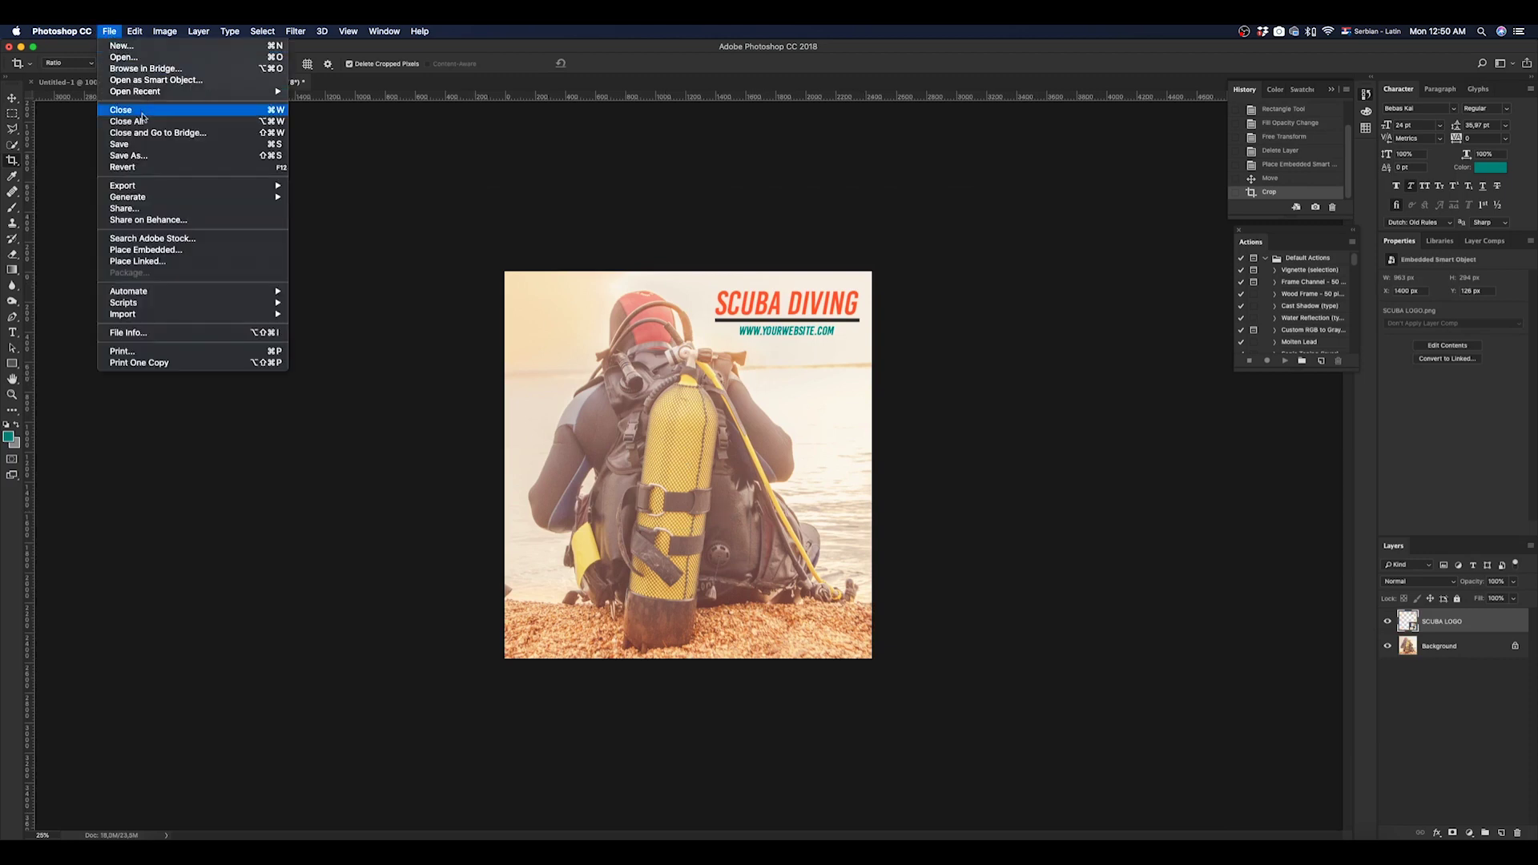
left_click(145, 155)
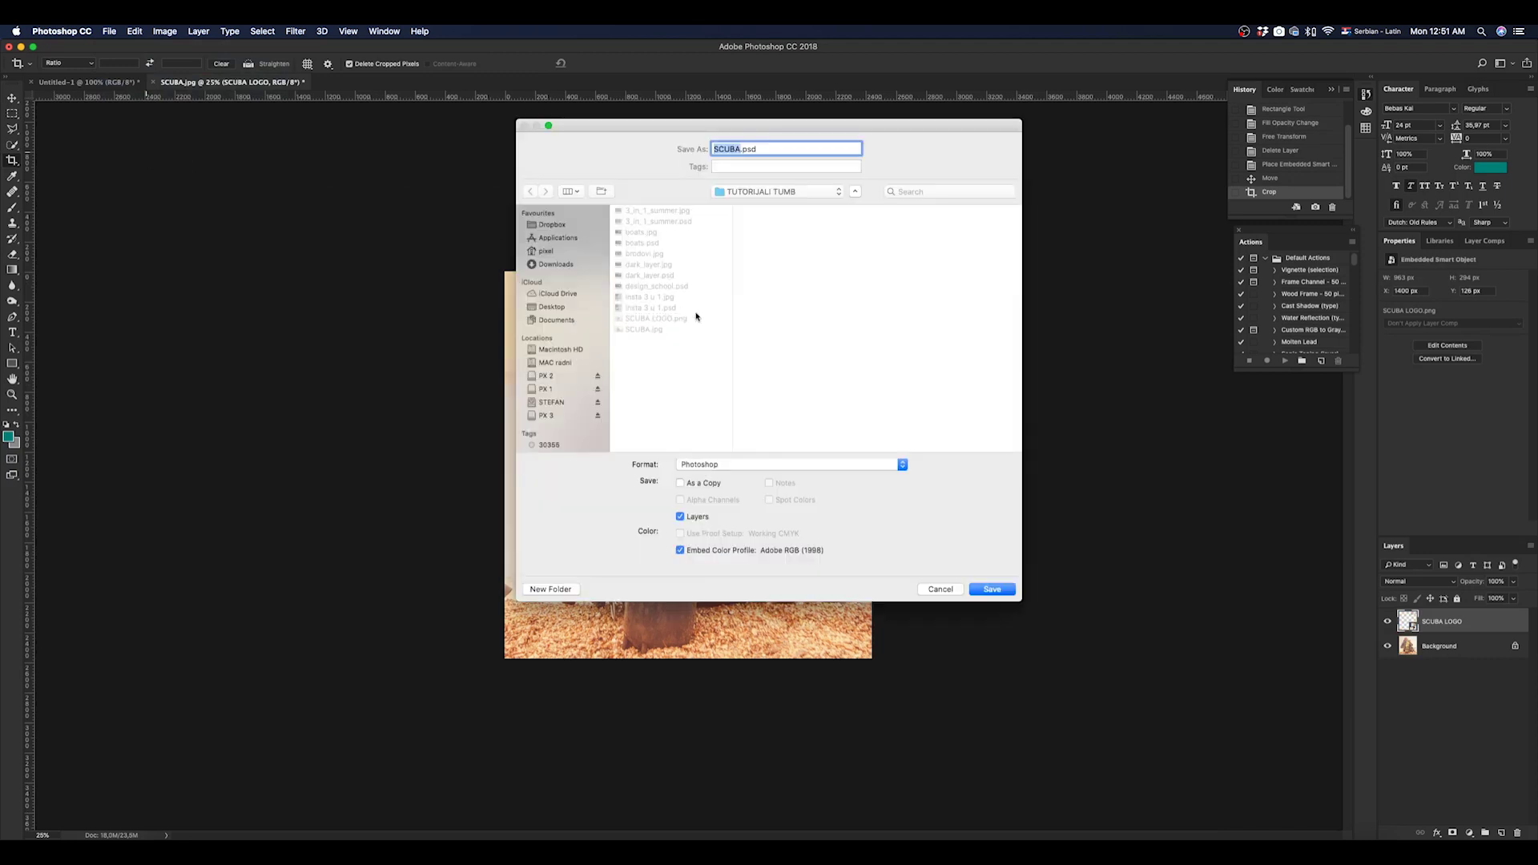
key("Right")
type("_inst")
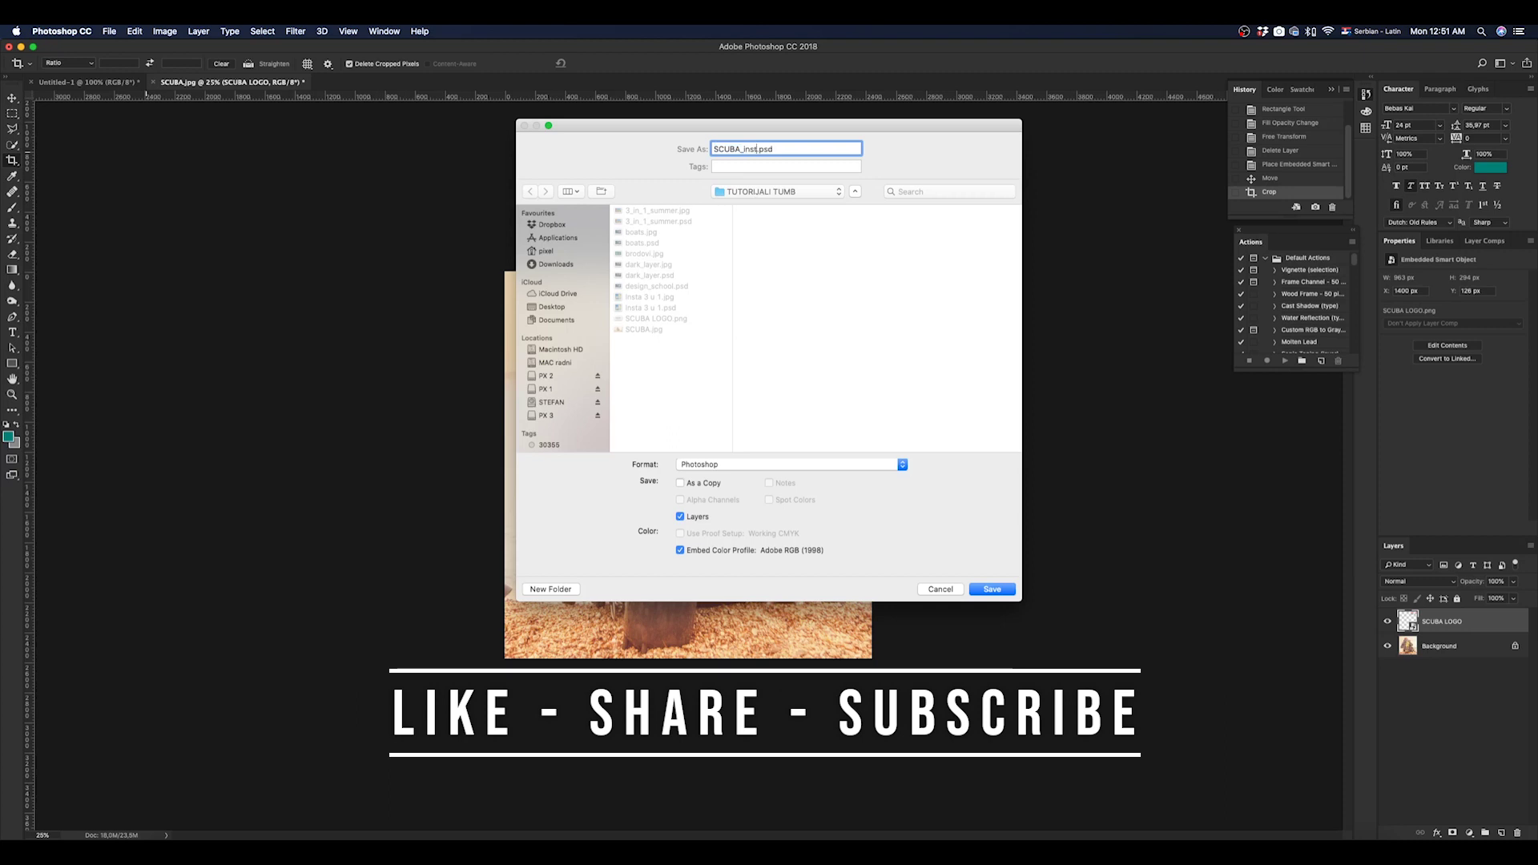
type("a POST")
left_click(745, 464)
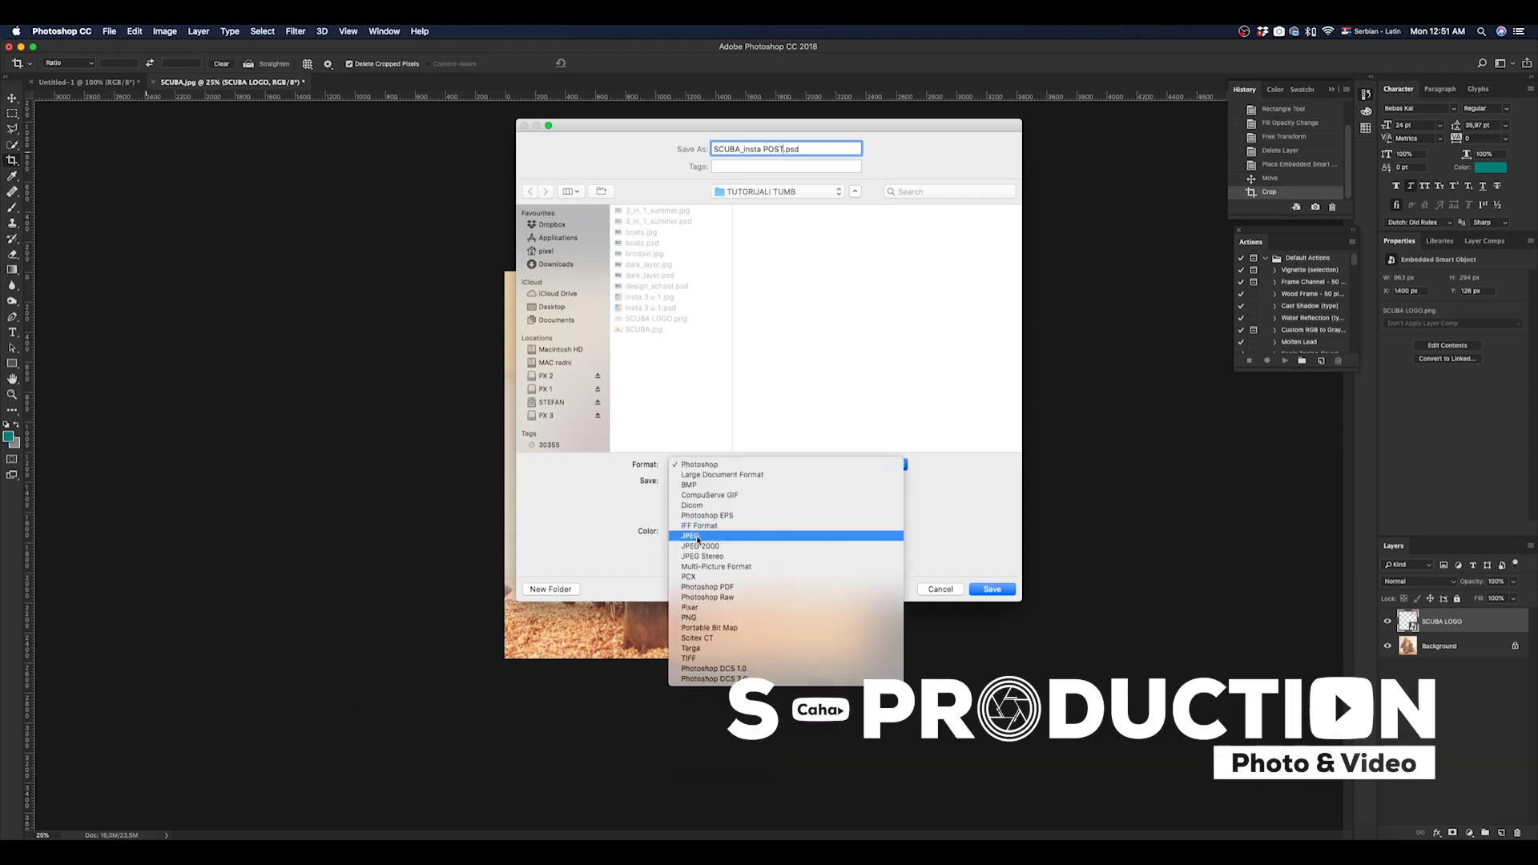
left_click(745, 536)
left_click(996, 591)
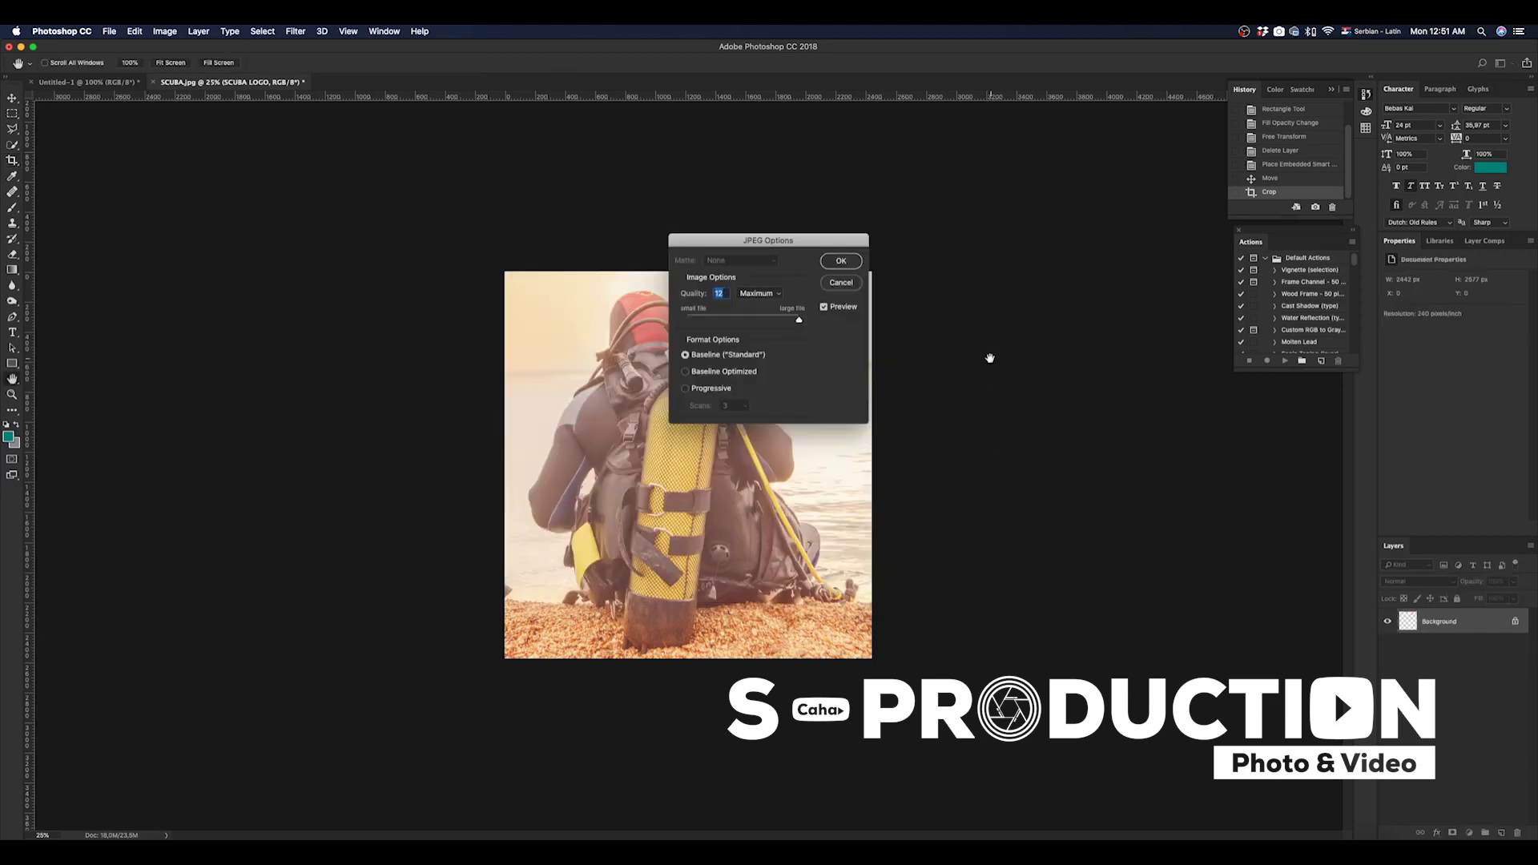
left_click(775, 294)
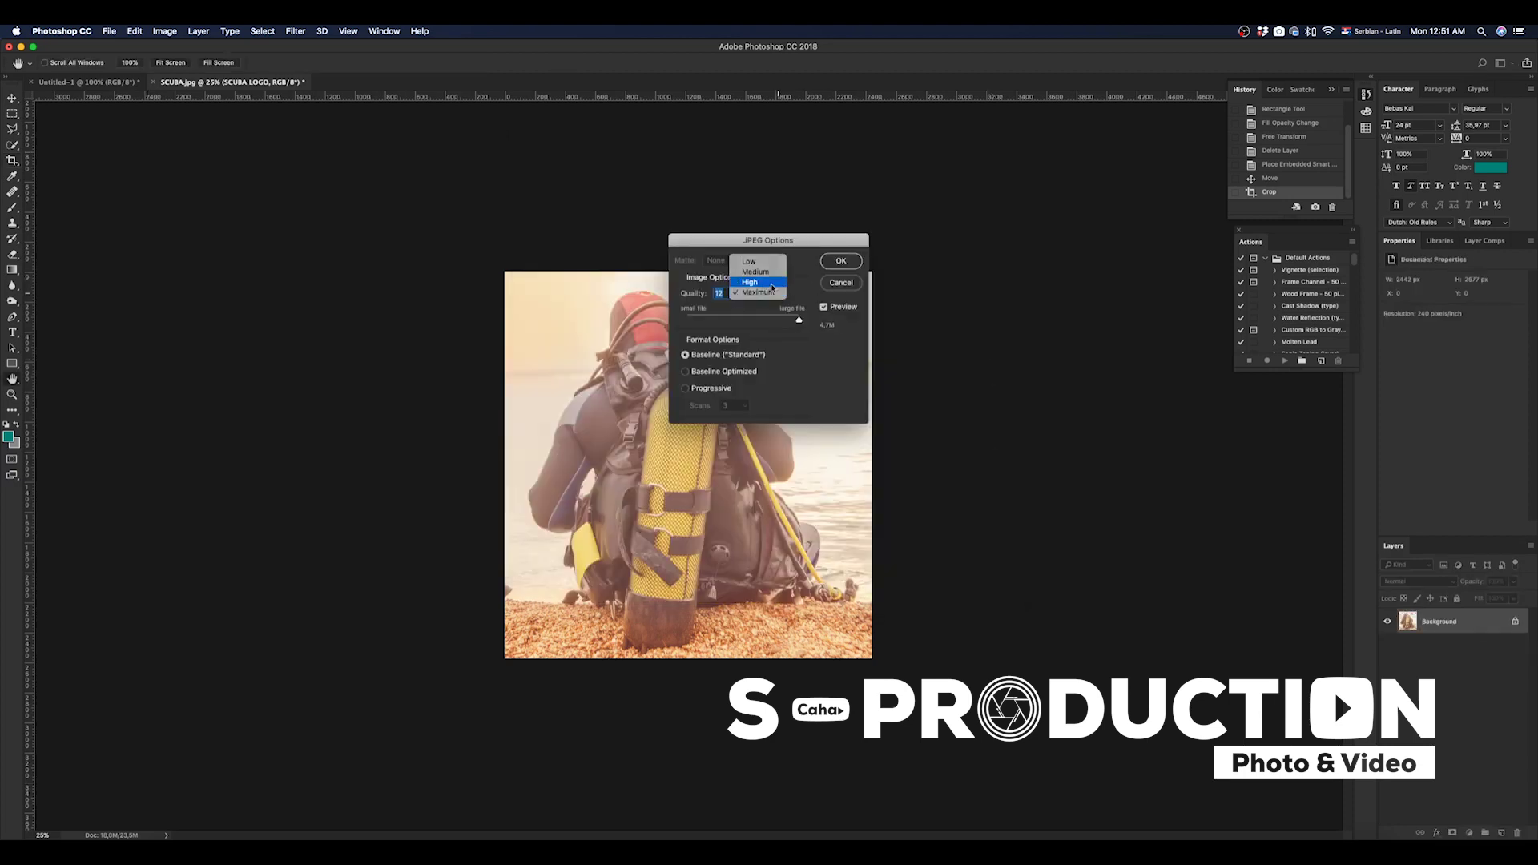
left_click(766, 280)
left_click(843, 267)
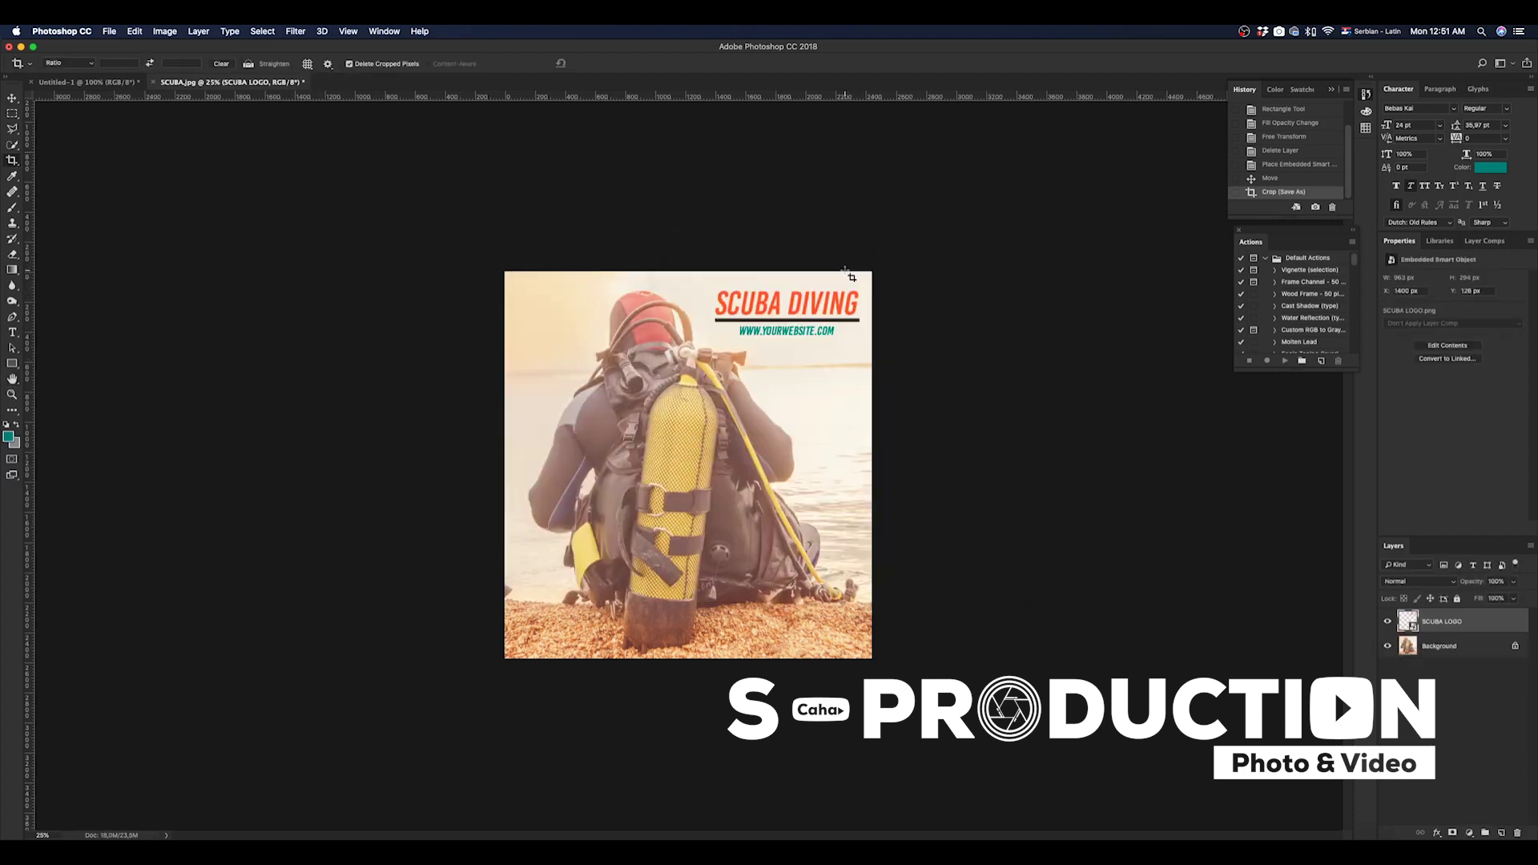